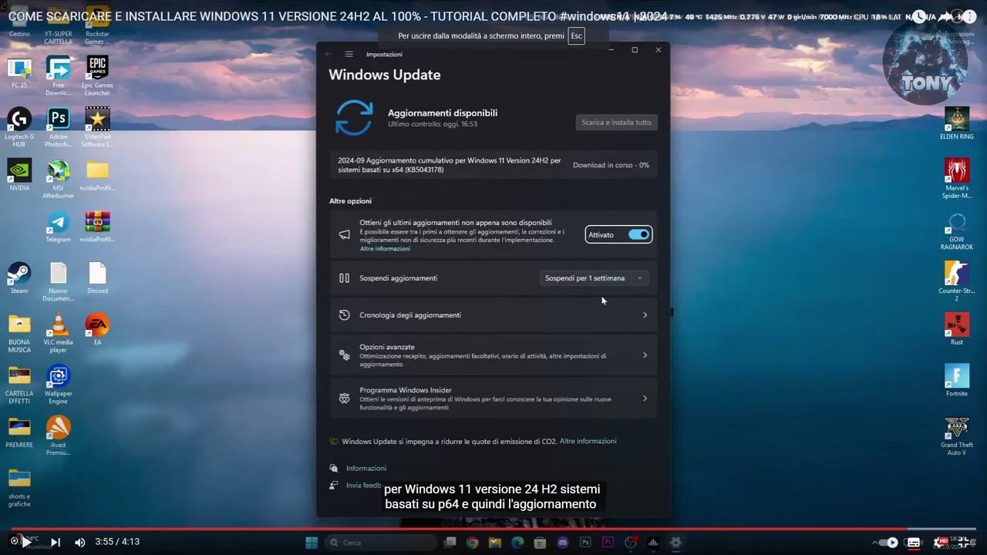
# - Exit full-screen playback of the Windows 11 24H2 tutorial video and skip ahead to its final seconds
pyautogui.click(964, 542)
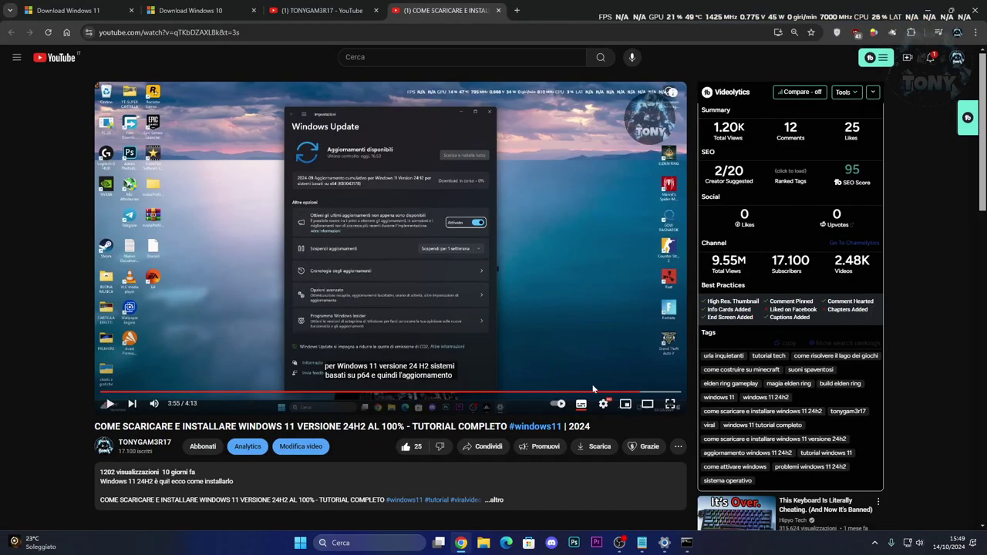
pyautogui.click(656, 393)
pyautogui.click(665, 393)
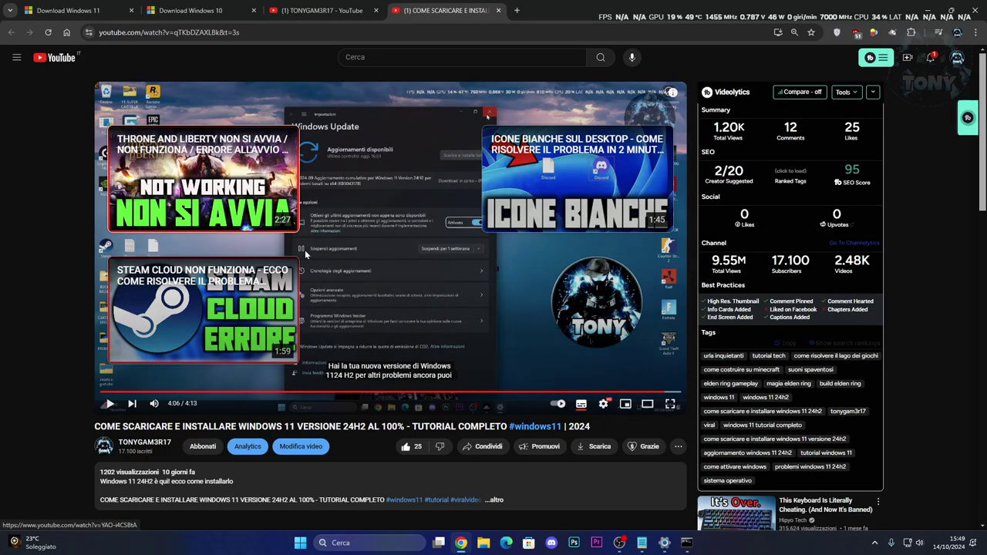
# - Review the Installation Assistant, installation media and ISO options on the Windows 11 download page
pyautogui.click(80, 6)
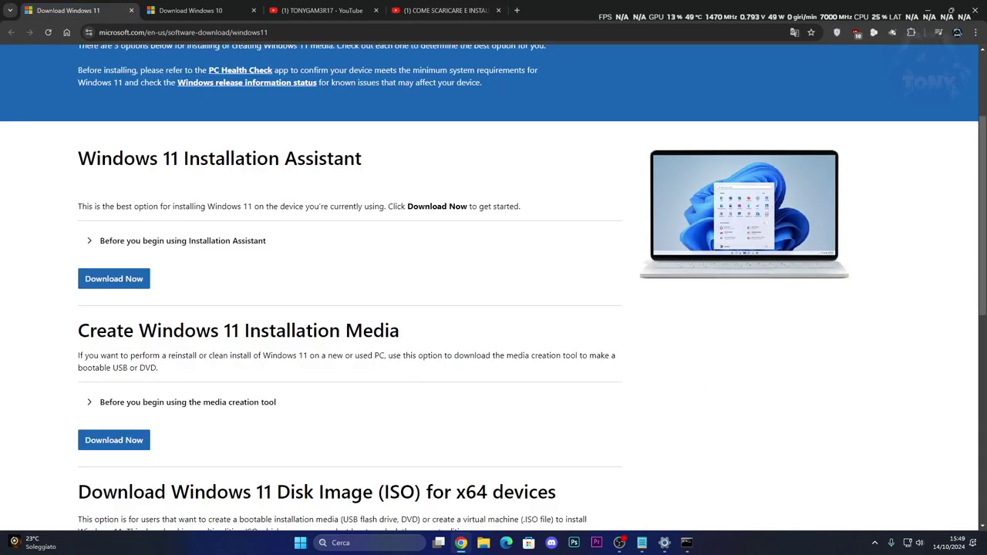
pyautogui.scroll(-3, 354, 266)
pyautogui.scroll(2, 354, 266)
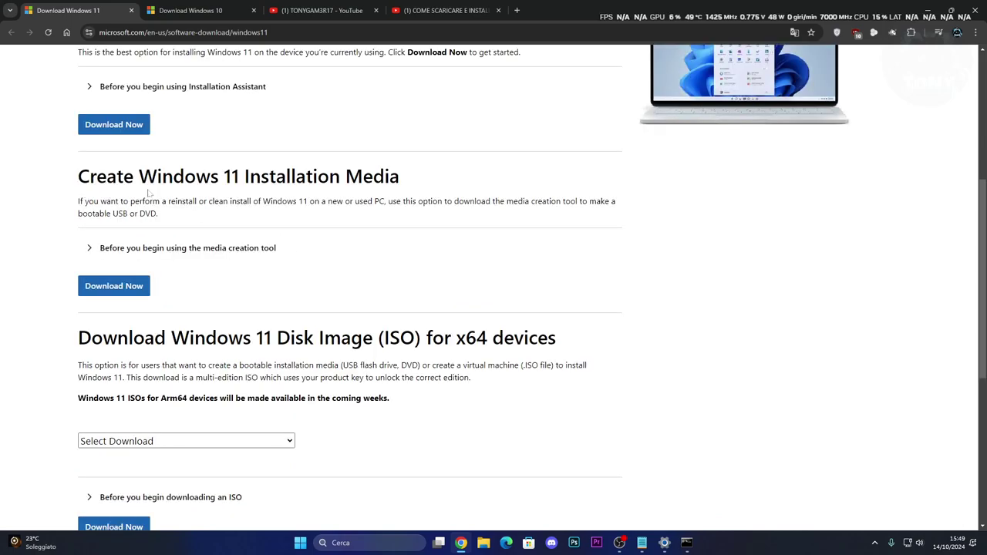
pyautogui.scroll(1, 301, 239)
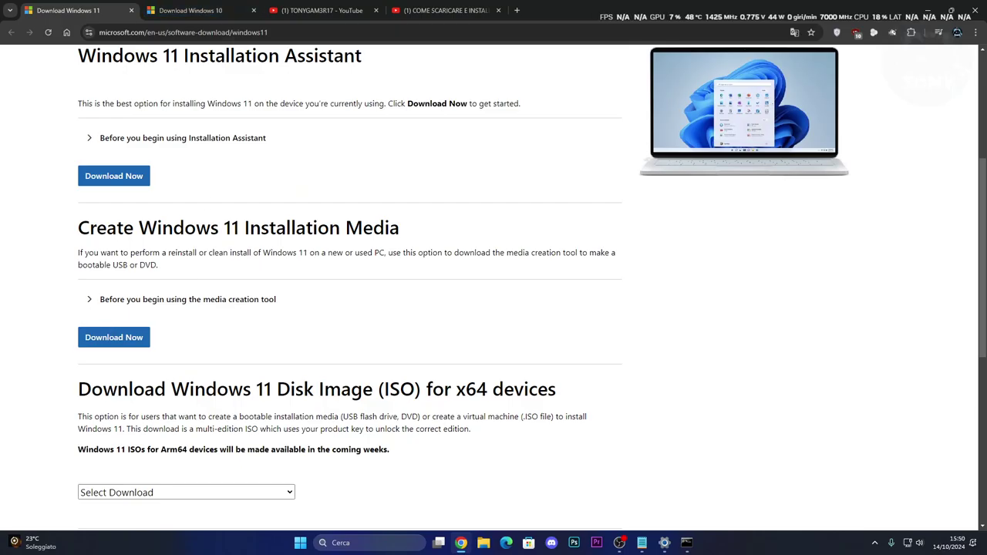
# - Examine the update and installation media options on the Download Windows 10 page
pyautogui.click(191, 10)
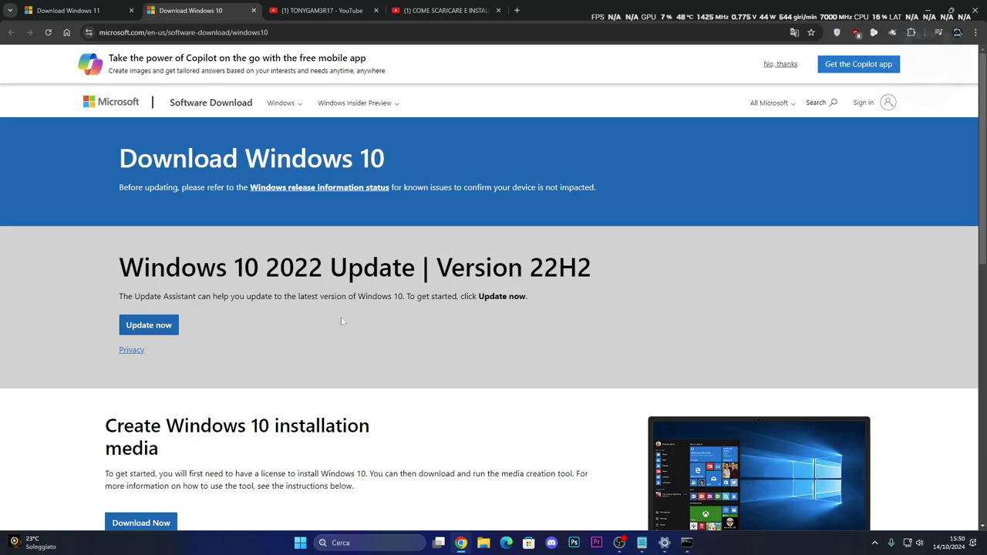
pyautogui.scroll(-3, 429, 363)
pyautogui.scroll(4, 429, 363)
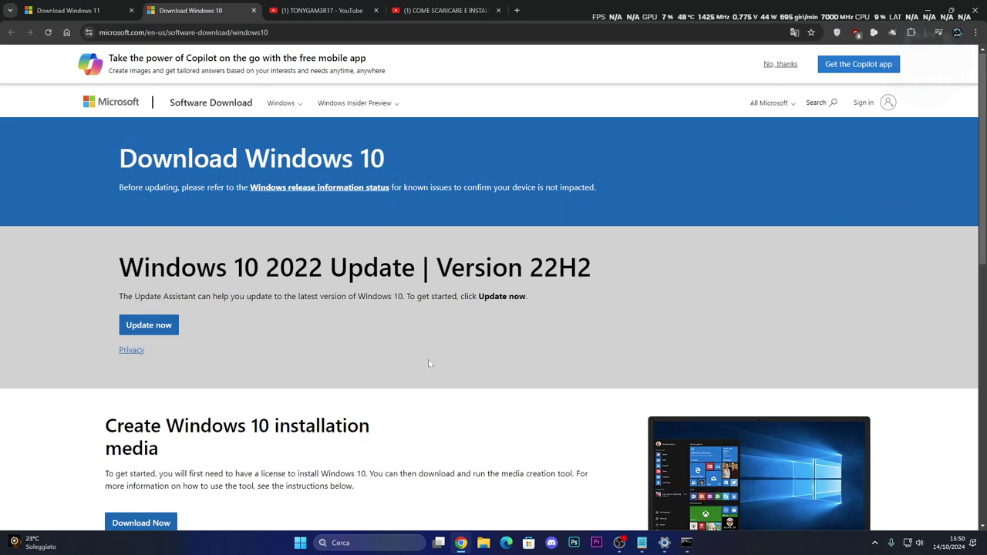
pyautogui.scroll(-4, 429, 363)
pyautogui.scroll(3, 429, 363)
pyautogui.scroll(-3, 429, 363)
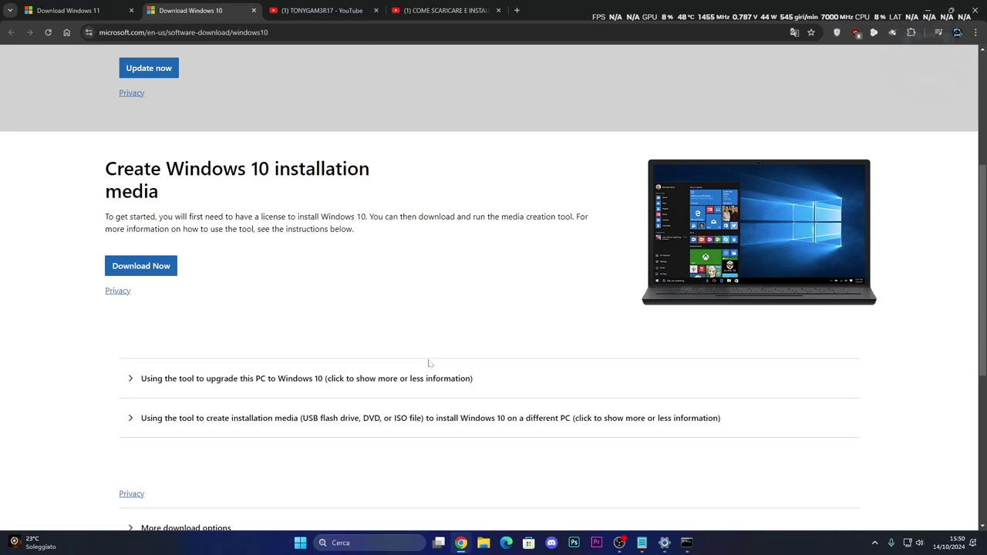
pyautogui.scroll(2, 429, 363)
pyautogui.scroll(-1, 430, 364)
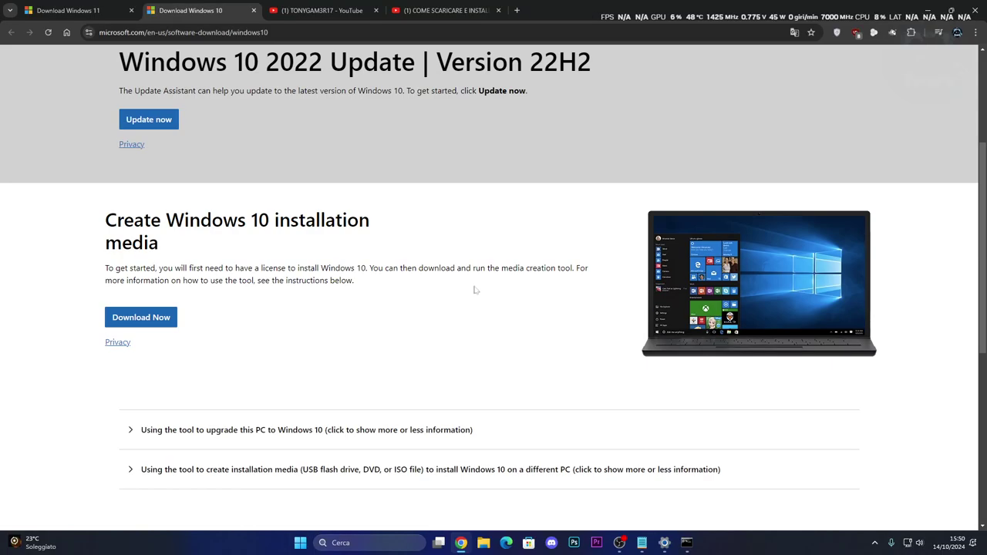
# - Return to the Windows 11 download page, then minimise the browser
pyautogui.hotkey('ctrl', 'pageup')
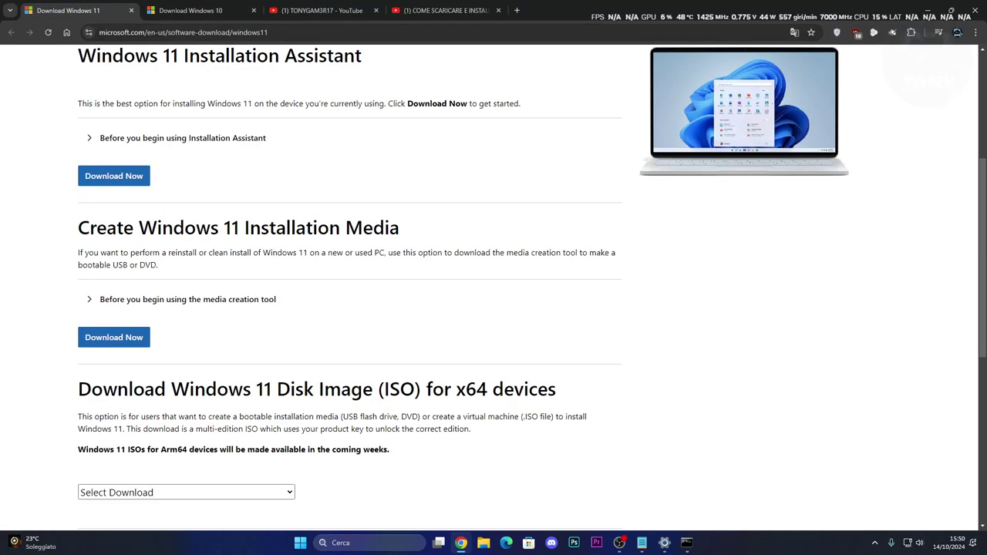
pyautogui.scroll(2, 466, 281)
pyautogui.click(929, 10)
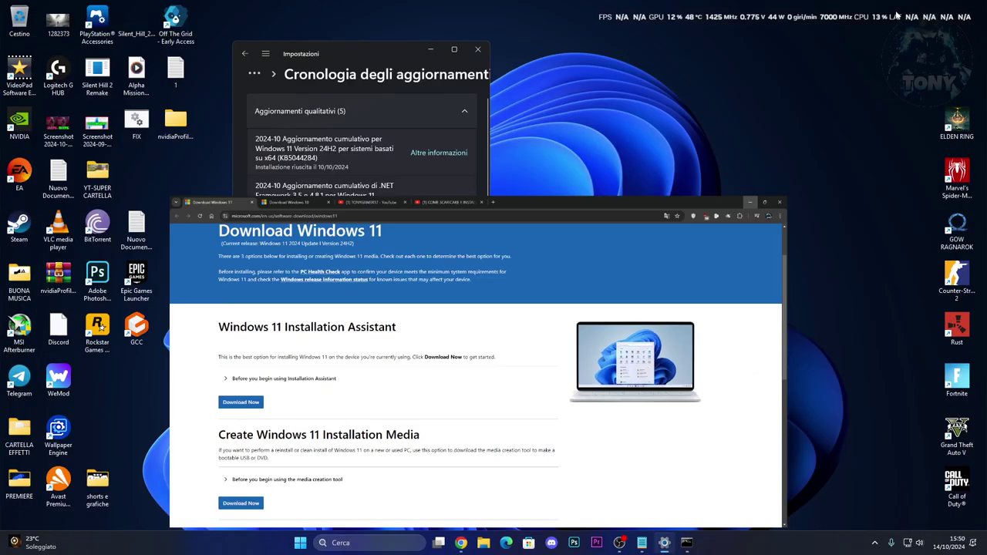
# - Bring up the administrator command prompt holding the sfc /scannow output and close it with the exit command
pyautogui.click(687, 542)
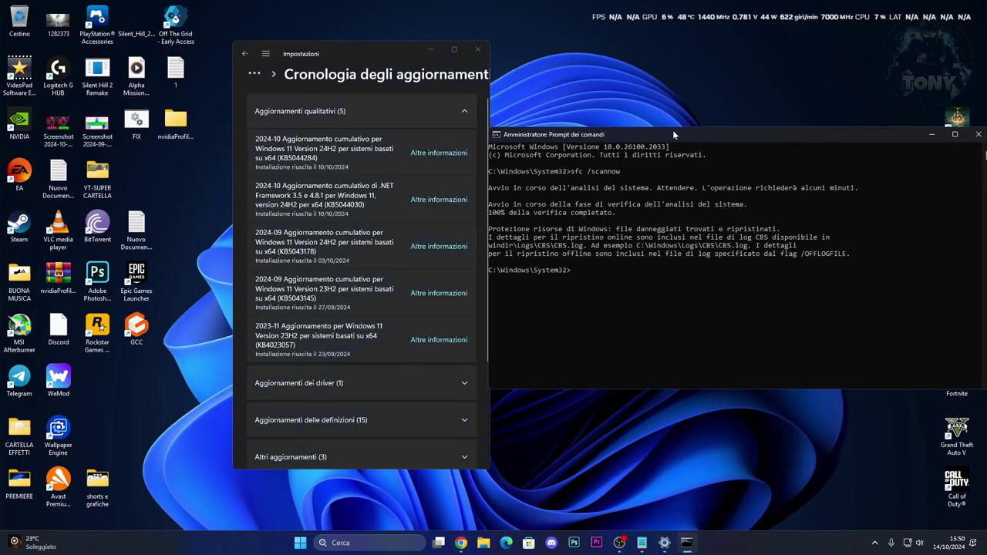
pyautogui.moveTo(673, 134); pyautogui.dragTo(681, 134)
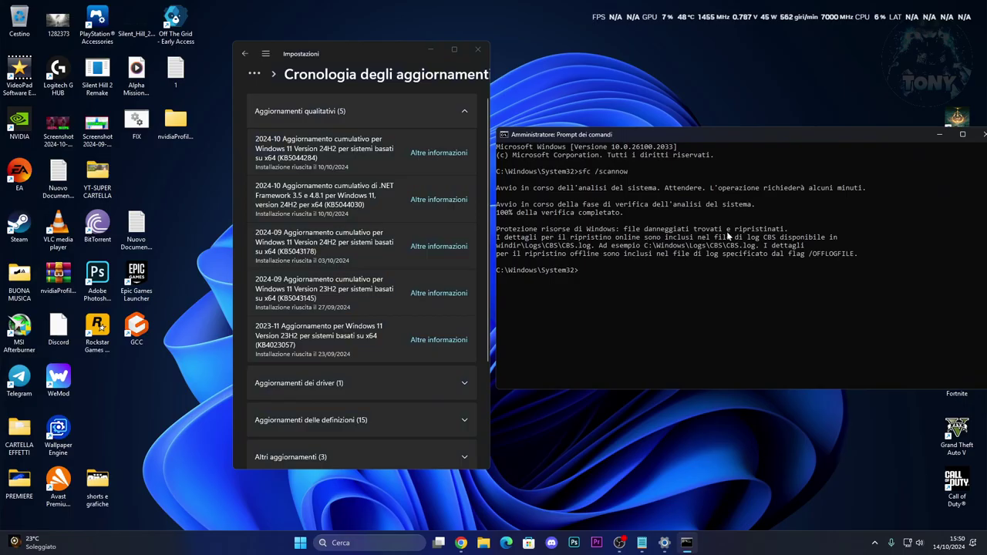
pyautogui.write('ex')
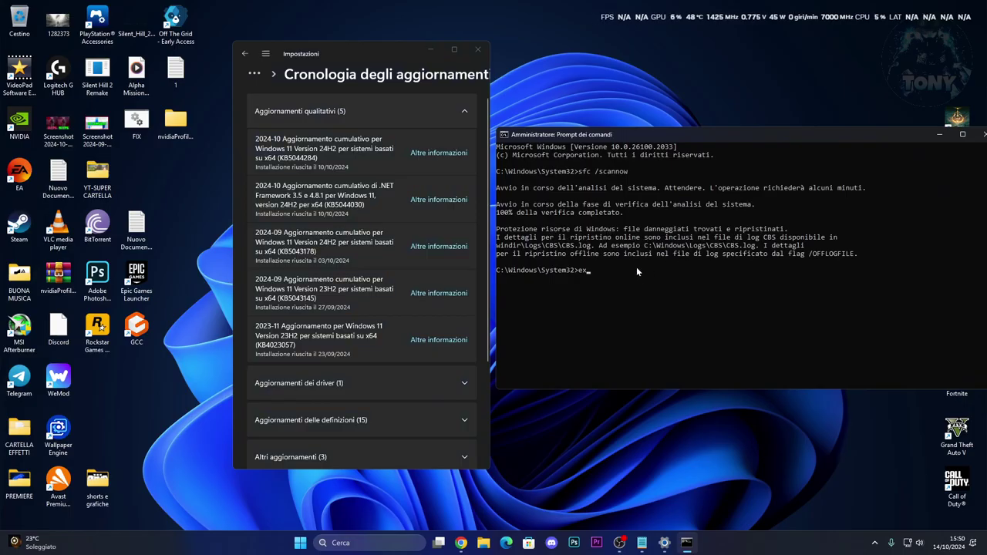
pyautogui.write('it')
pyautogui.press('Return')
# - Create a new text document on the desktop, keeping its default name, and open it for editing
pyautogui.rightClick(555, 240)
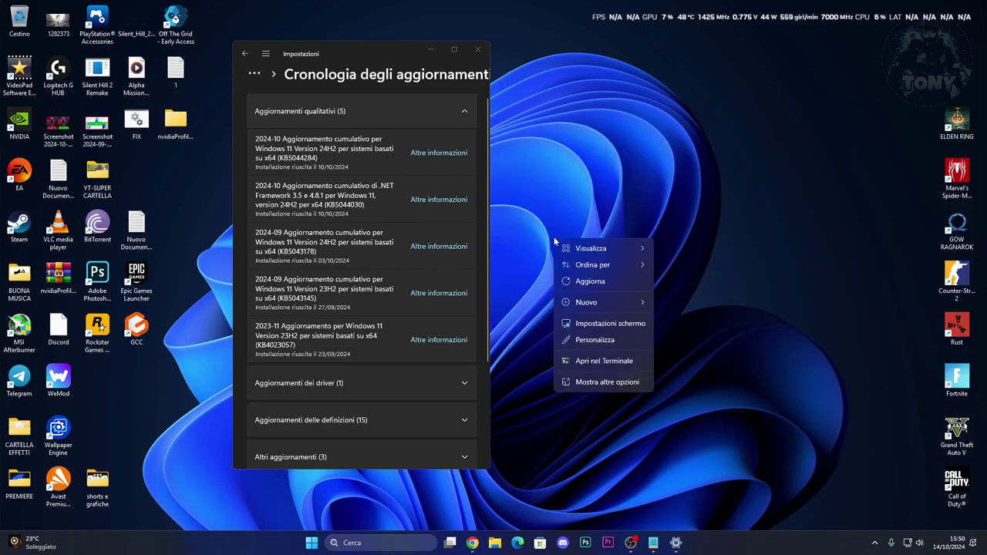
pyautogui.moveTo(613, 302)
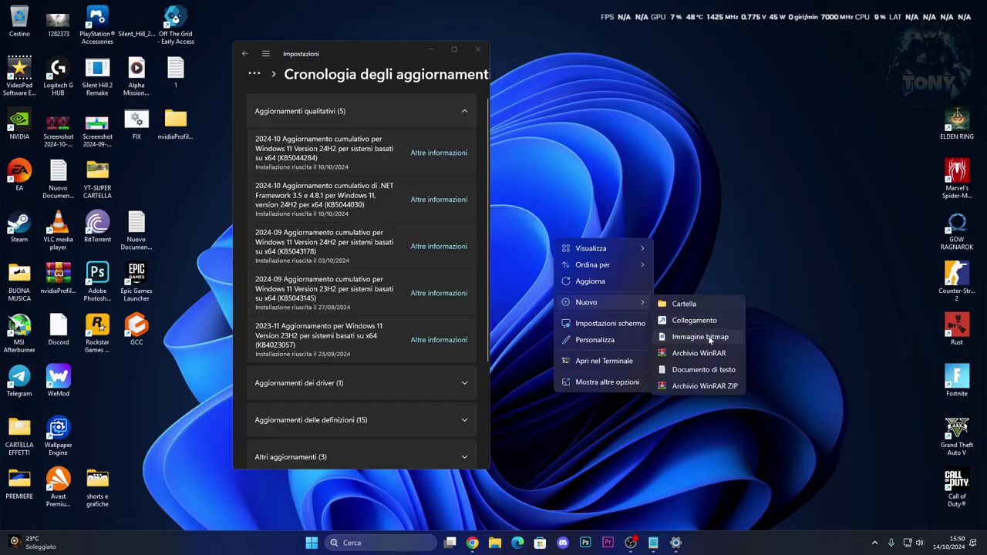
pyautogui.click(688, 368)
pyautogui.write('1')
pyautogui.press('Return')
pyautogui.click(571, 224)
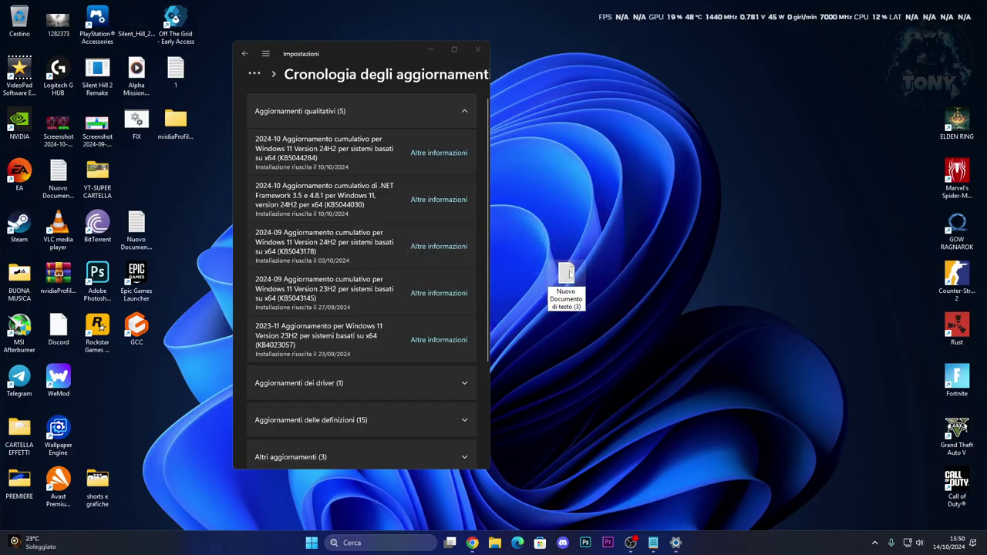
pyautogui.doubleClick(568, 279)
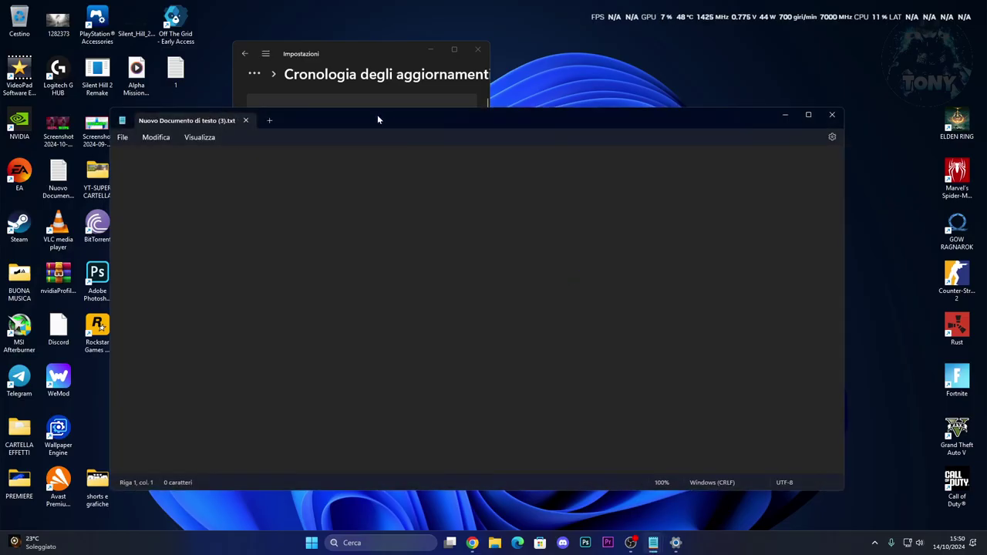
pyautogui.moveTo(377, 117); pyautogui.dragTo(602, 115)
# - Open the existing notes document on the desktop and copy the commands from "net stop bits" through "net start cryptsvc"
pyautogui.doubleClick(133, 242)
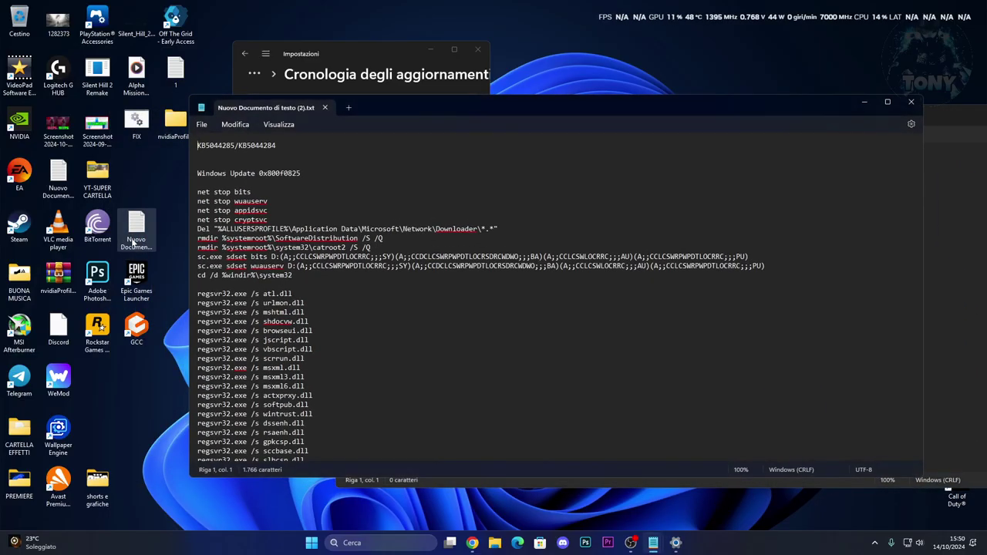
pyautogui.moveTo(197, 191); pyautogui.dragTo(351, 413)
pyautogui.scroll(-9, 348, 341)
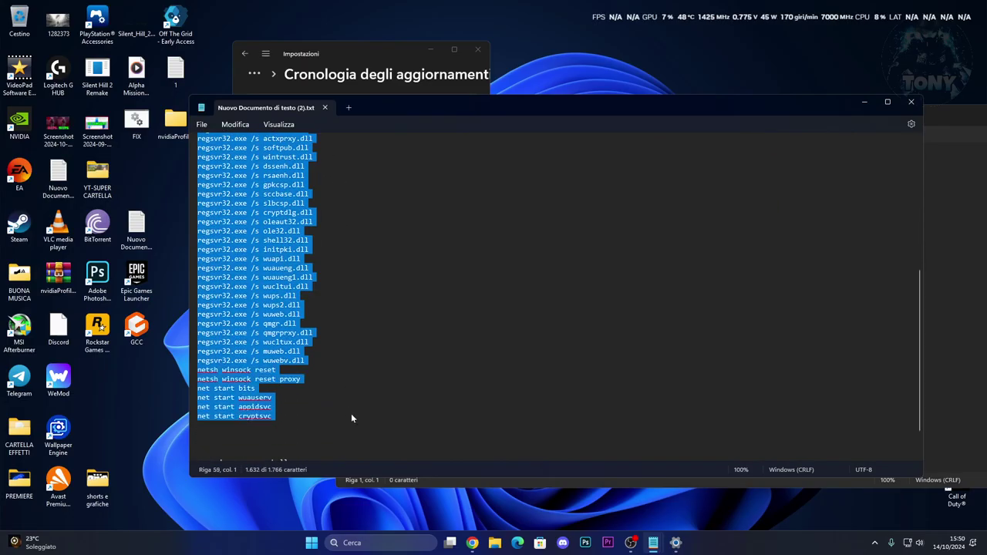
pyautogui.rightClick(237, 287)
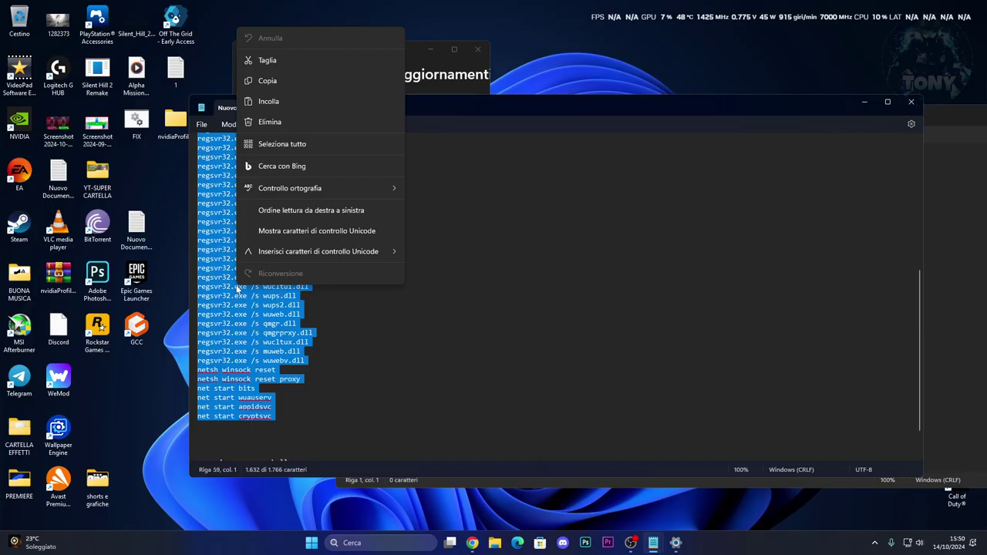
pyautogui.click(265, 82)
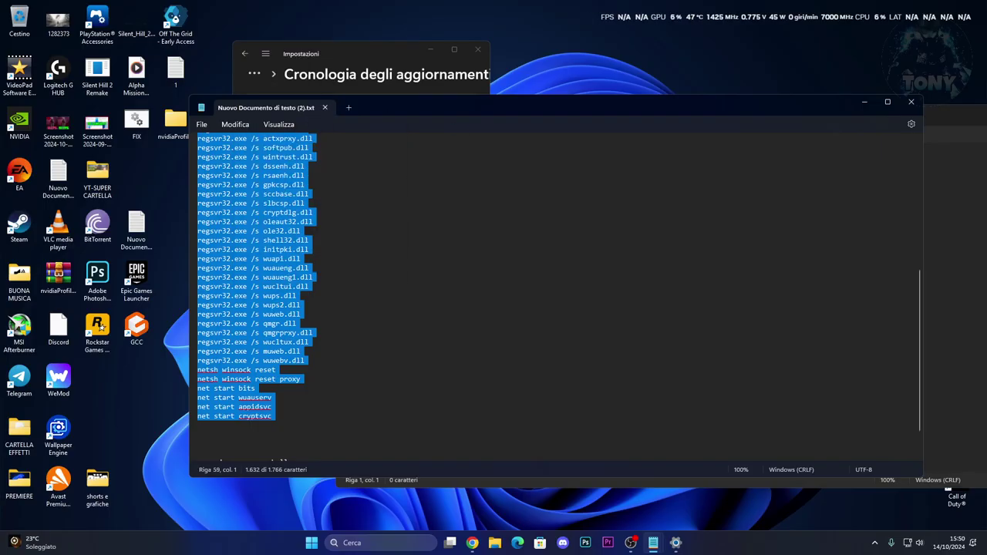
# - Minimise the source notes and paste the copied commands into the empty text document
pyautogui.click(863, 100)
pyautogui.moveTo(774, 119); pyautogui.dragTo(761, 115)
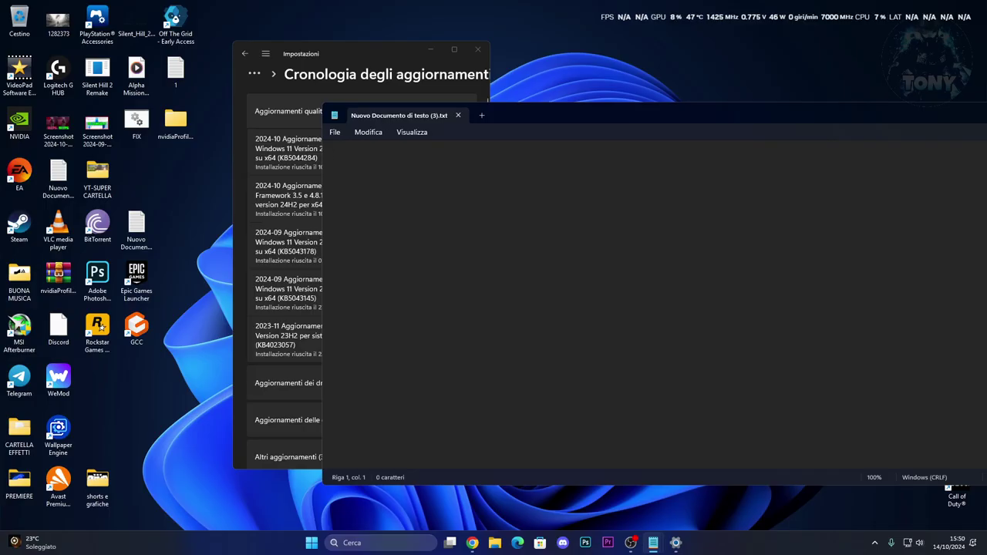
pyautogui.hotkey('ctrl', 'v')
# - Save the document to the desktop as FIX.BAT with the file type set to Tutti i file, overwriting the existing file
pyautogui.click(334, 131)
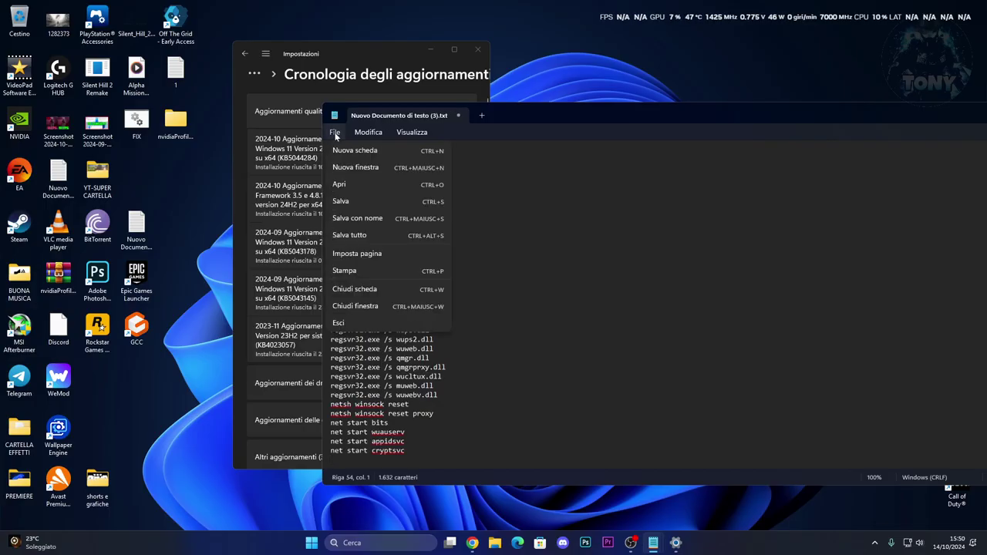
pyautogui.click(367, 218)
pyautogui.click(416, 318)
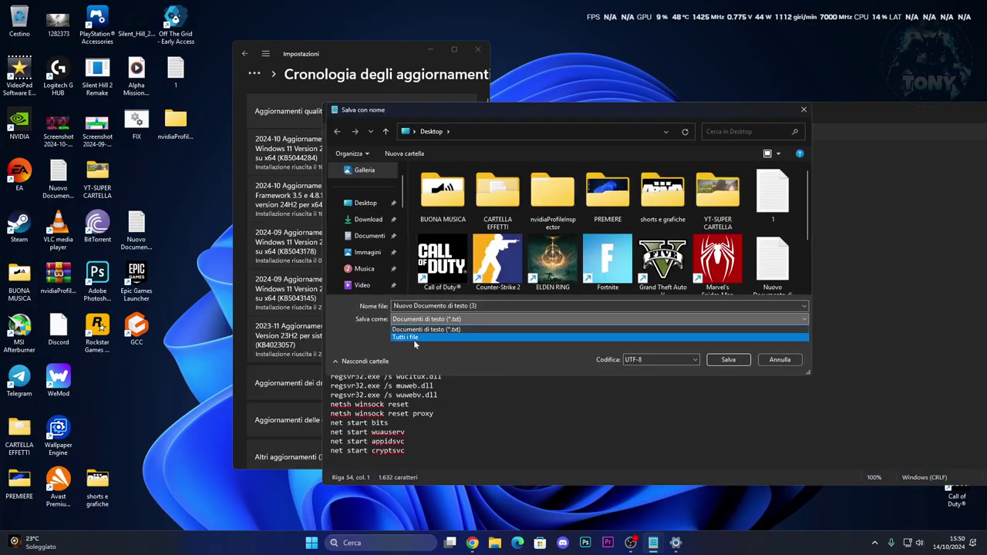
pyautogui.click(413, 340)
pyautogui.click(475, 310)
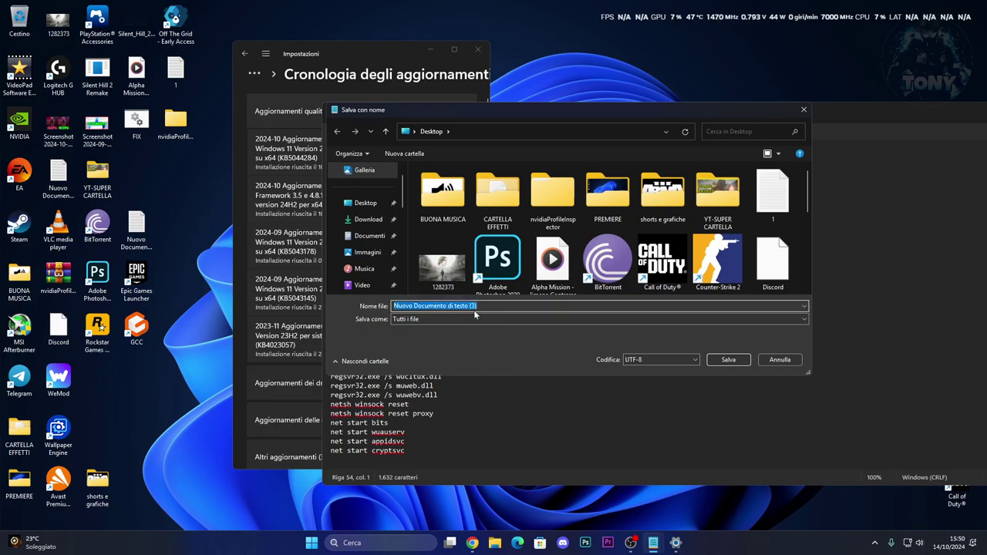
pyautogui.write('FIX.BA')
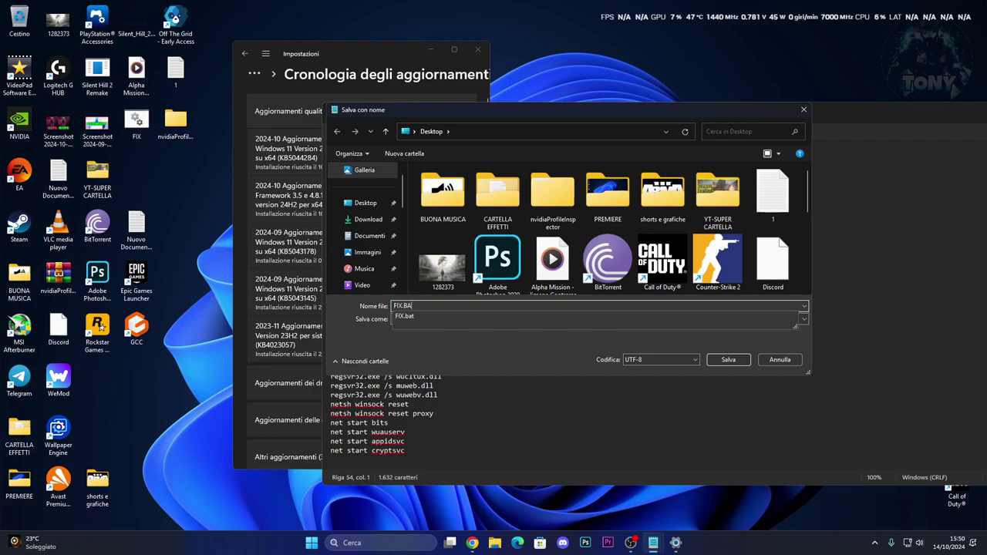
pyautogui.write('T')
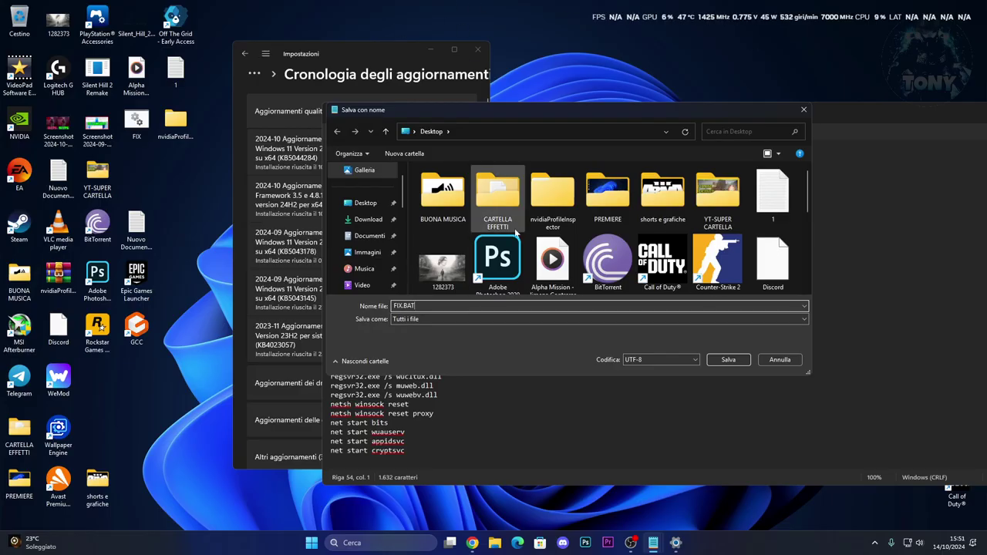
pyautogui.moveTo(534, 109); pyautogui.dragTo(605, 113)
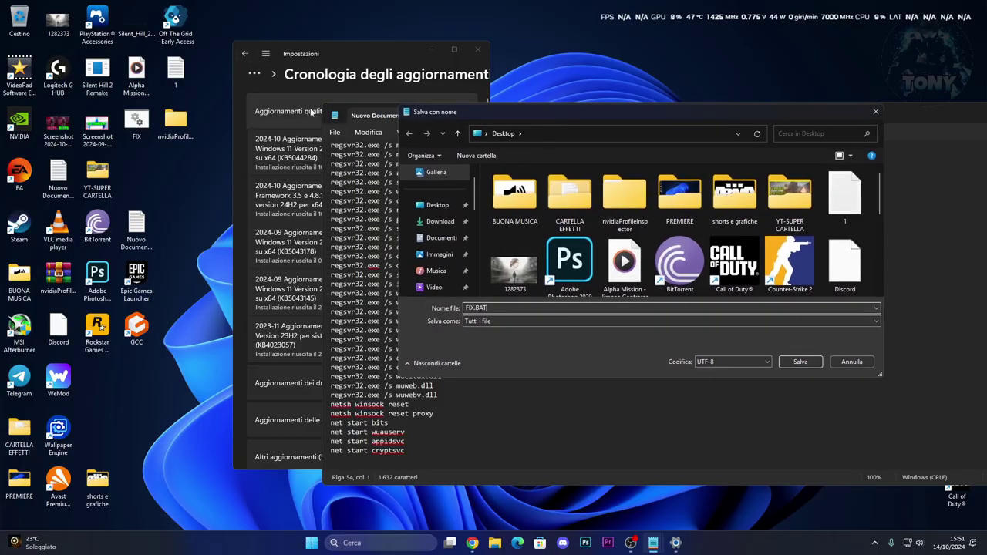
pyautogui.click(803, 362)
pyautogui.click(517, 273)
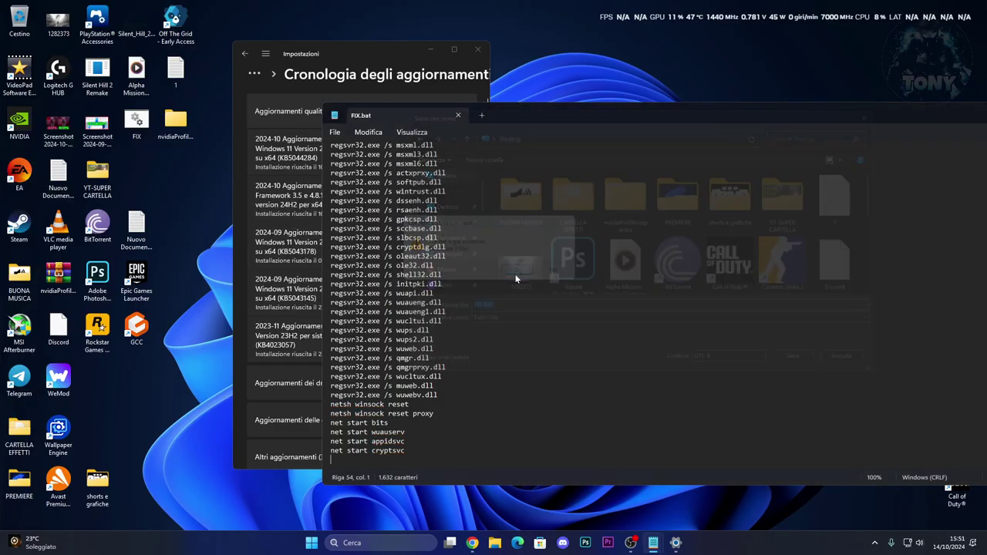
# - Refresh the desktop and move the FIX batch file to an empty spot below the other icons
pyautogui.rightClick(175, 241)
pyautogui.click(195, 283)
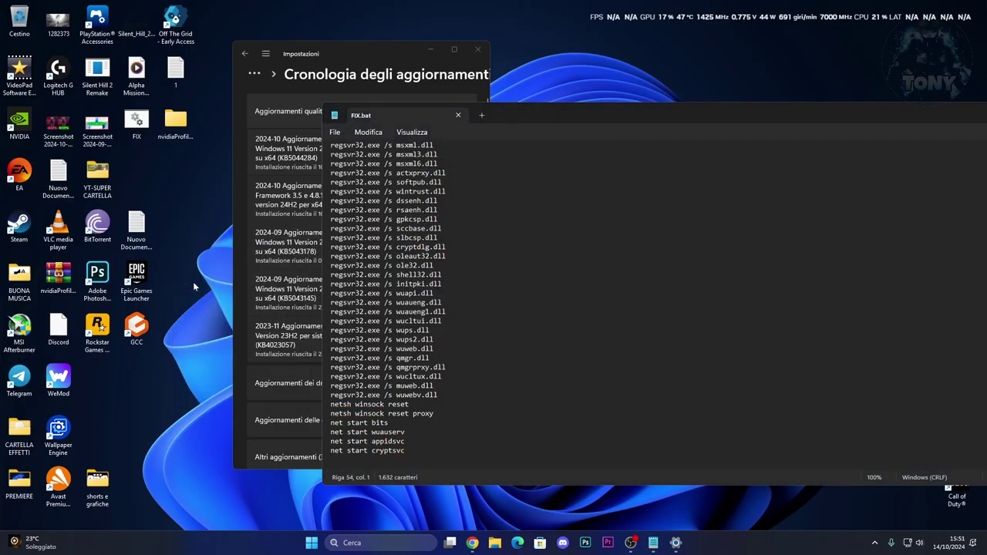
pyautogui.moveTo(137, 119); pyautogui.dragTo(175, 426)
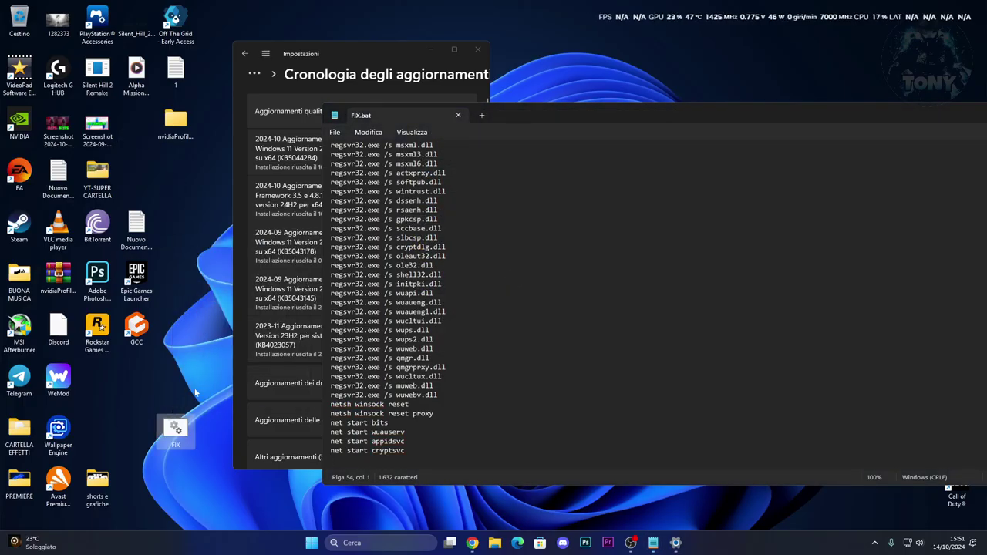
# - Run the FIX batch file and answer S to the prompts about stopping the appidsvc and cryptsvc services
pyautogui.doubleClick(174, 426)
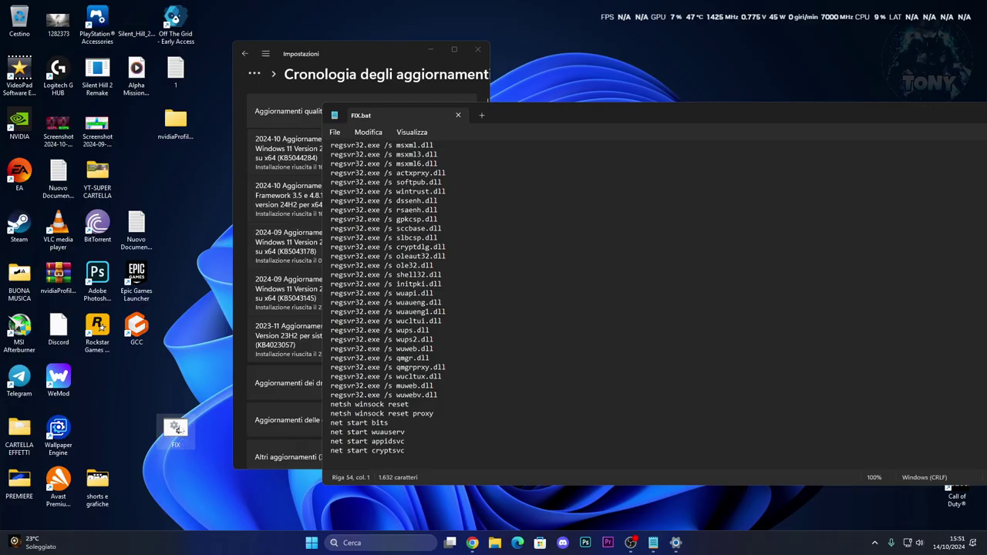
pyautogui.write('S')
pyautogui.press('Return')
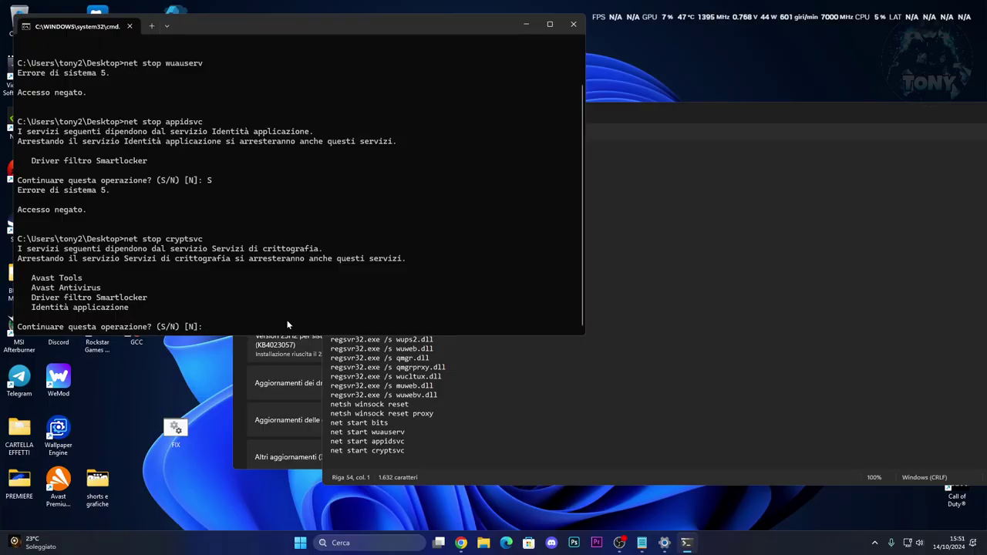
pyautogui.write('S')
pyautogui.press('Return')
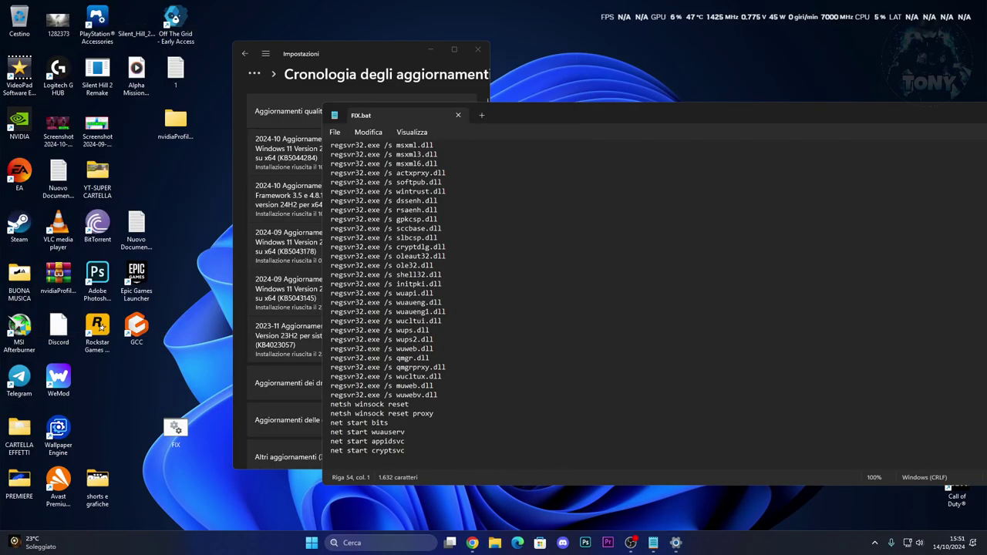
# - Switch to Settings, return from the update history to the main Windows Update page, and close the window
pyautogui.click(677, 543)
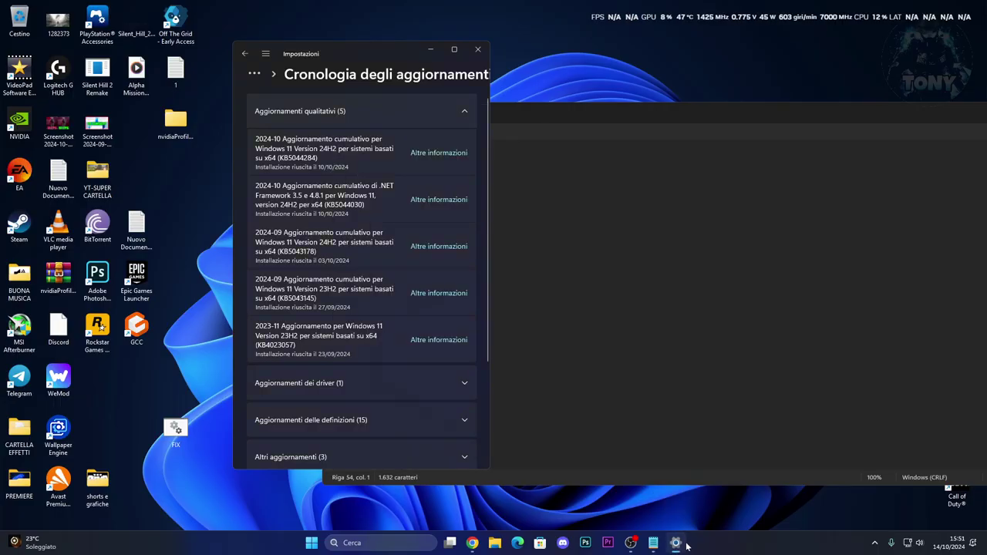
pyautogui.click(245, 53)
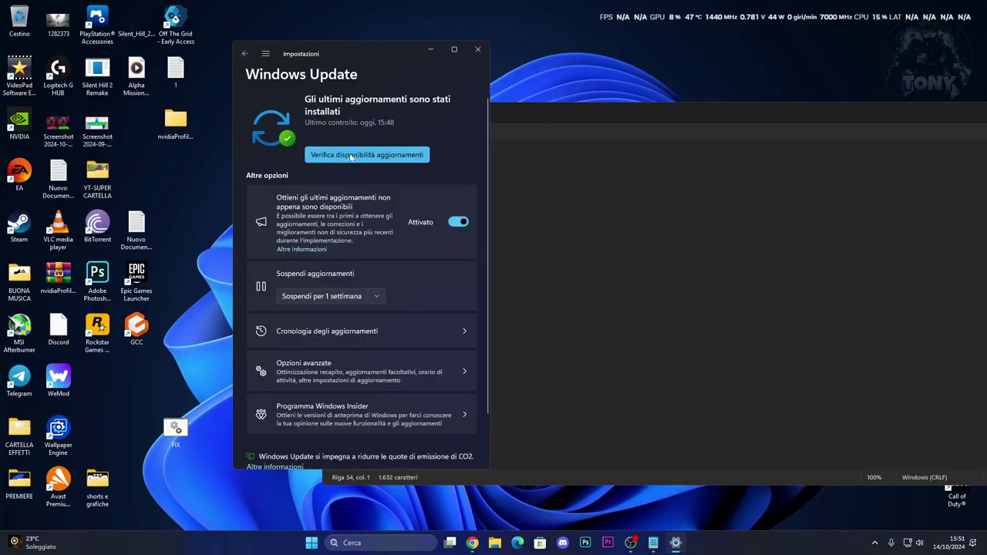
pyautogui.moveTo(387, 46); pyautogui.dragTo(334, 42)
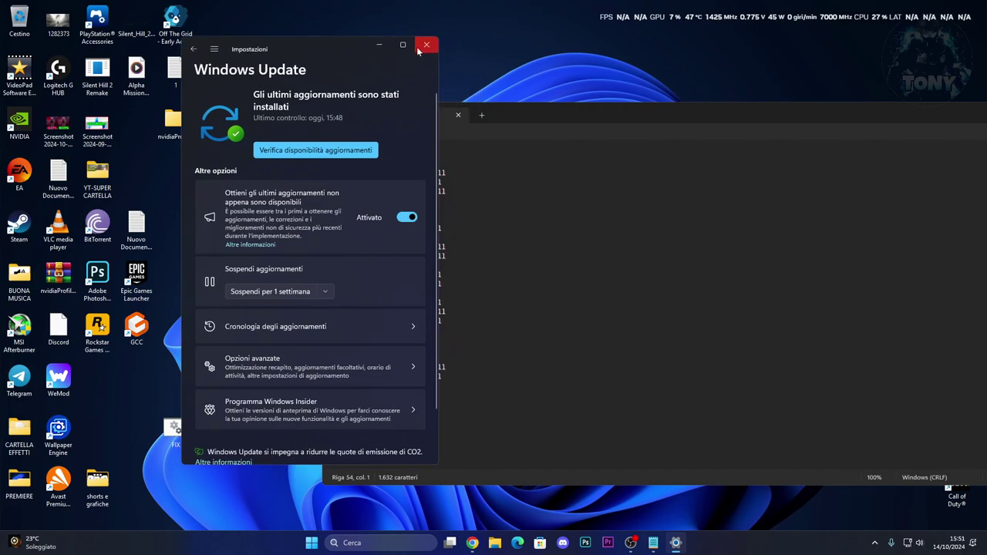
pyautogui.click(425, 44)
# - Find the Verifica disponibilità aggiornamenti setting through a system search and start a check for updates
pyautogui.click(378, 543)
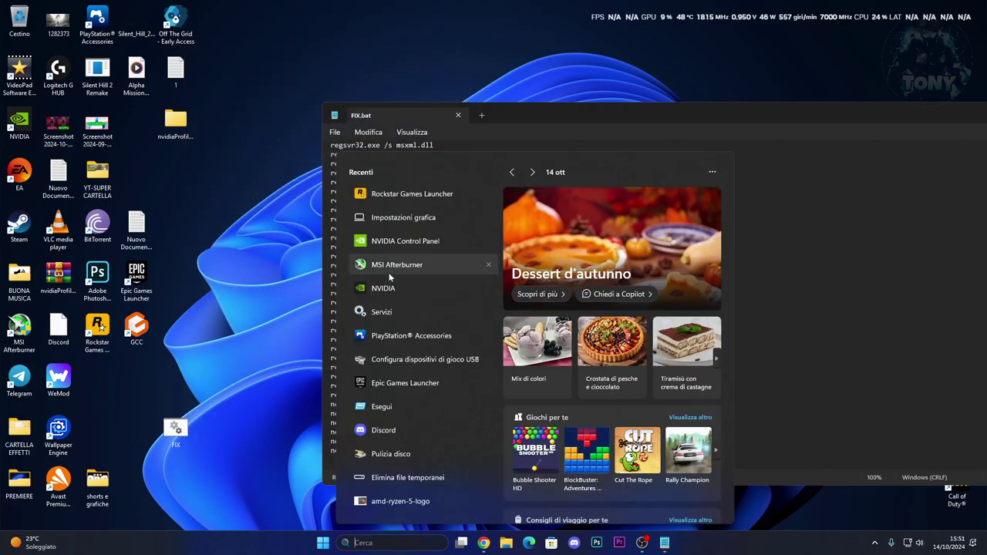
pyautogui.write('WIND')
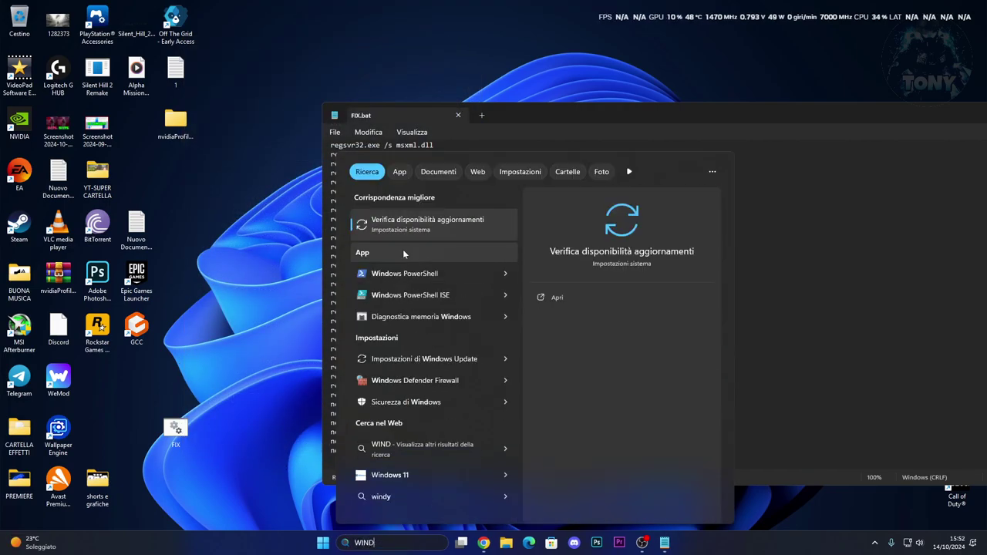
pyautogui.click(411, 233)
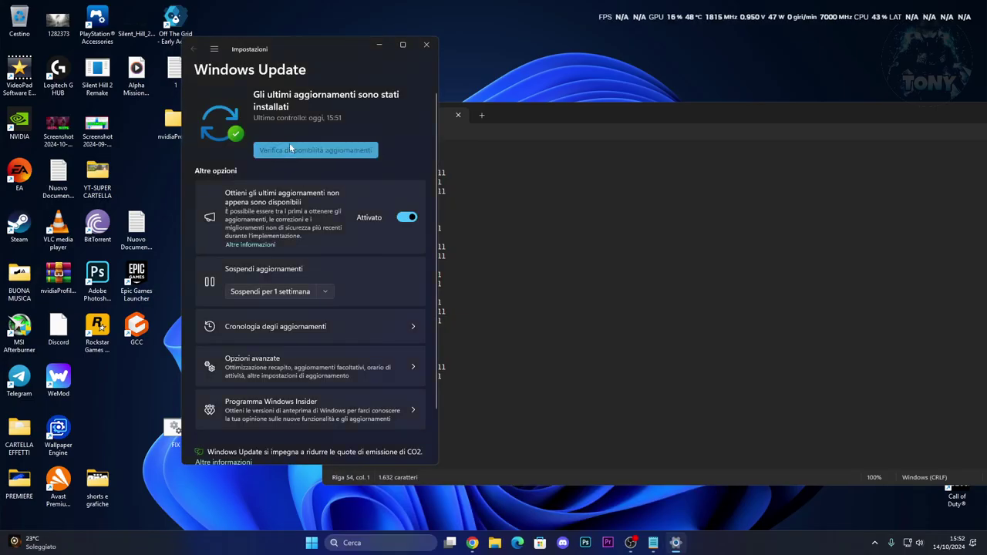
pyautogui.click(289, 142)
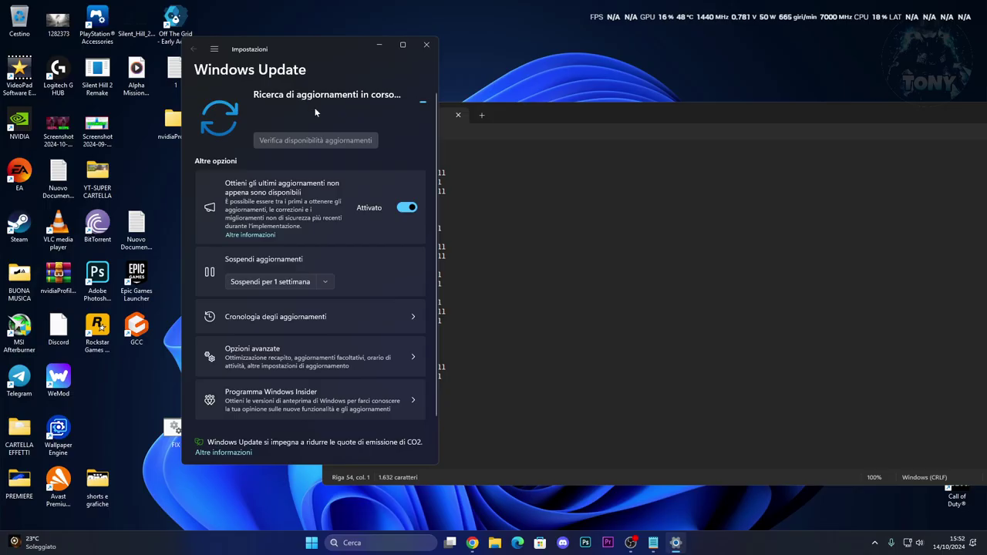
# - Switch to File Explorer and open the Windows folder on Disco locale (C:)
pyautogui.click(494, 542)
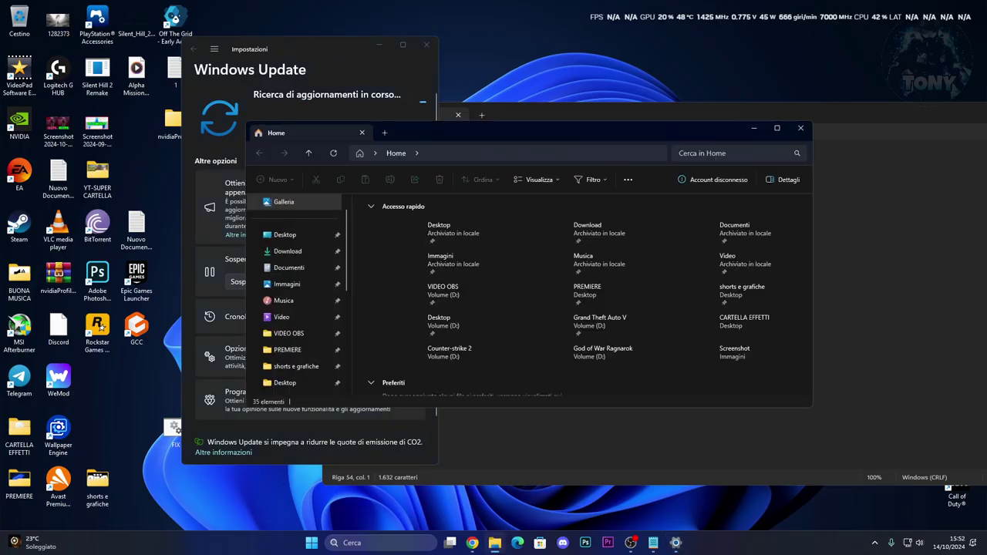
pyautogui.scroll(-4, 291, 349)
pyautogui.click(287, 317)
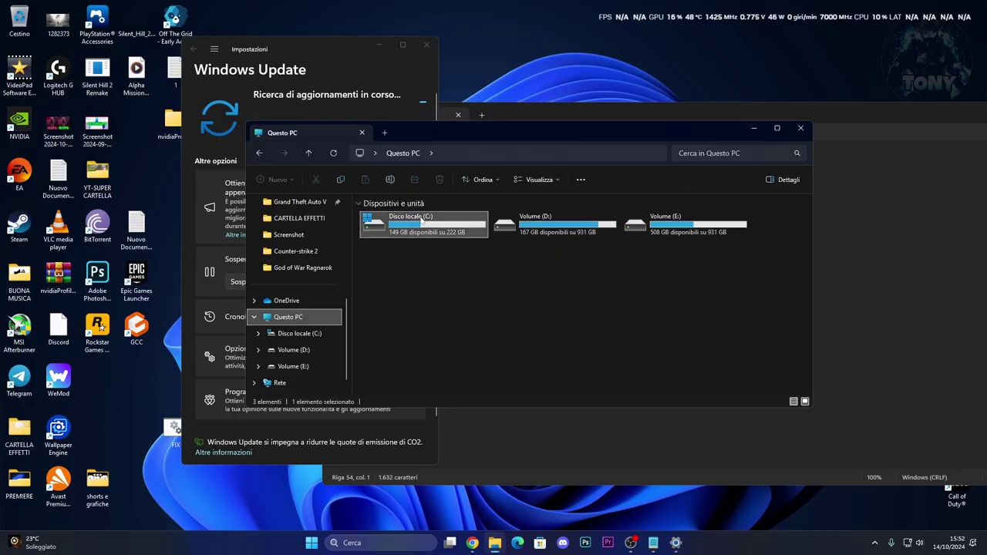
pyautogui.doubleClick(420, 219)
pyautogui.doubleClick(401, 317)
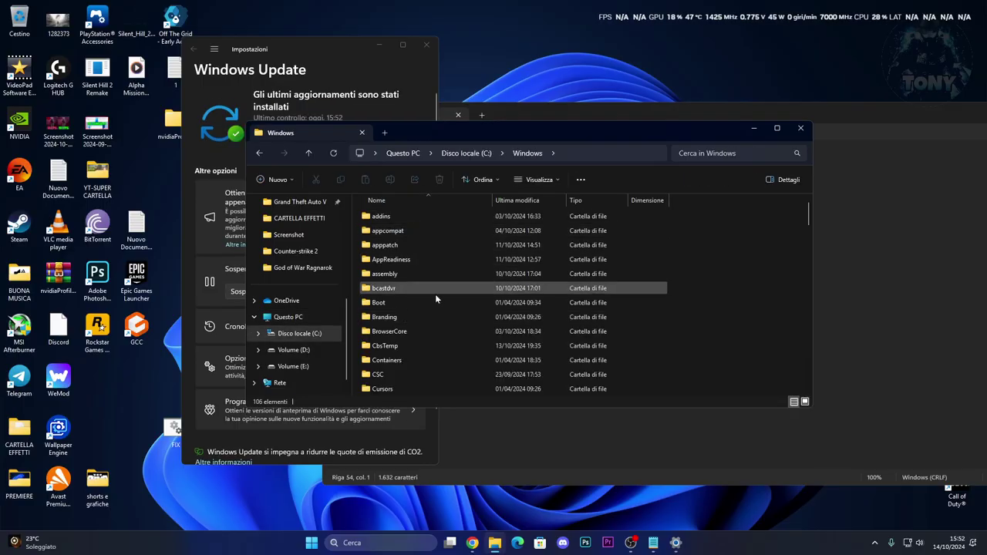
# - Open the Download folder inside SoftwareDistribution
pyautogui.scroll(-13, 452, 322)
pyautogui.scroll(-4, 452, 320)
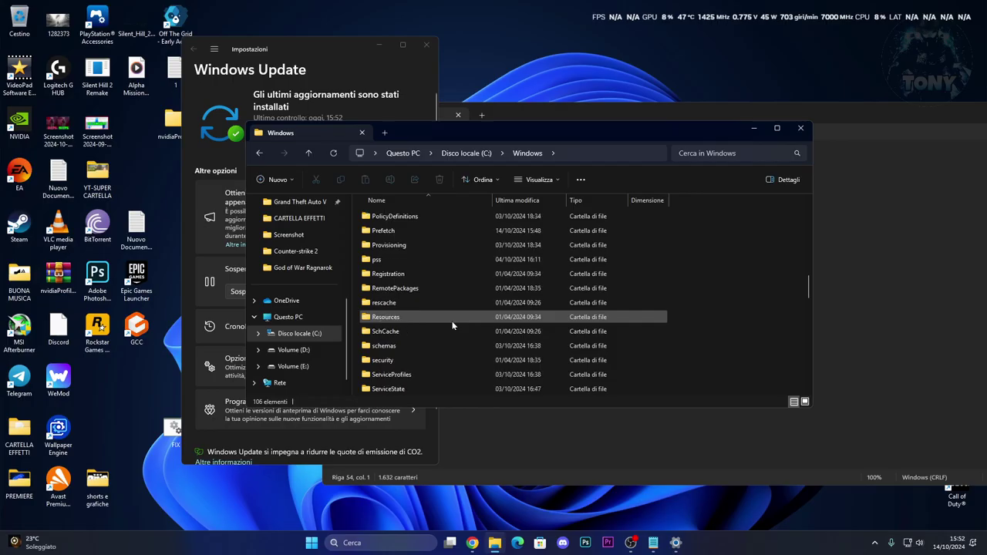
pyautogui.scroll(-3, 427, 348)
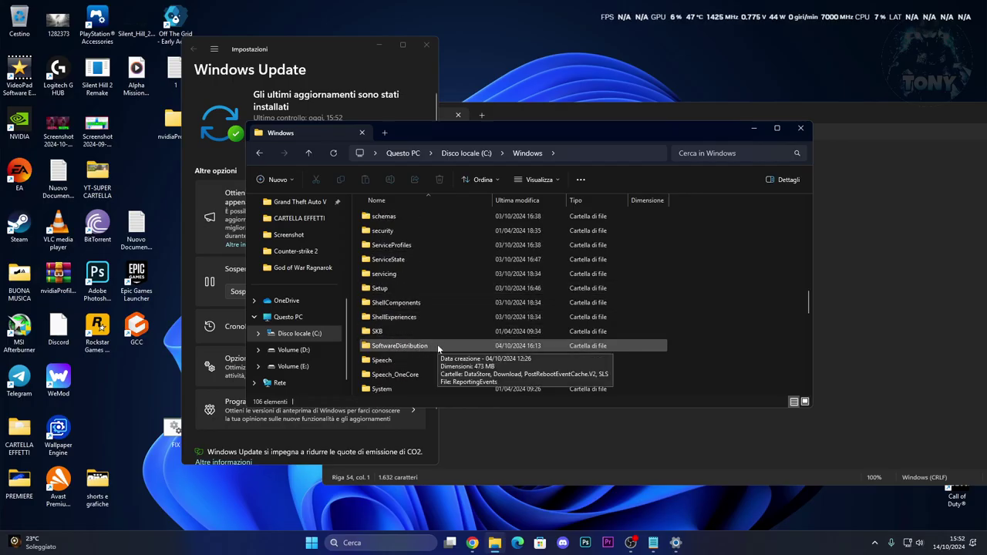
pyautogui.doubleClick(436, 347)
pyautogui.doubleClick(425, 230)
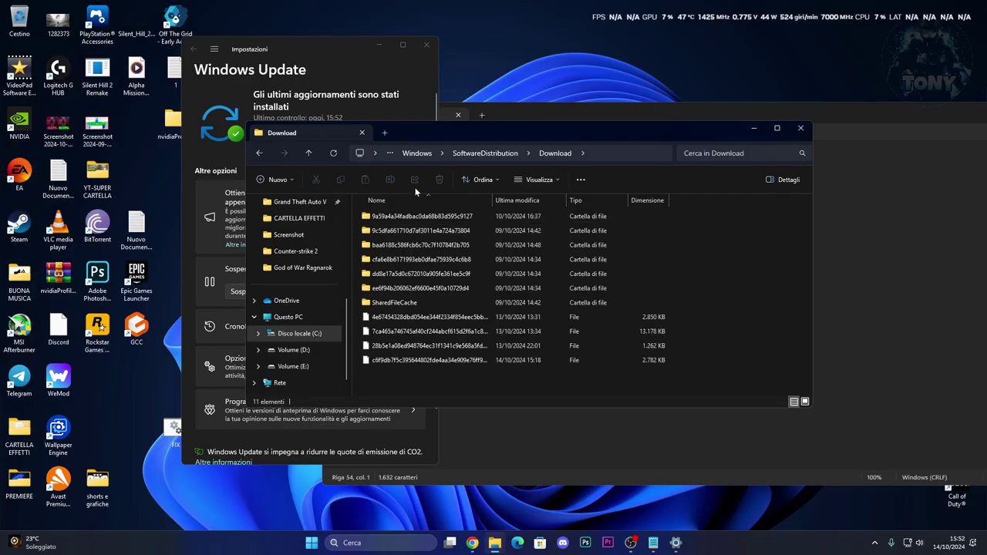
# - Select everything in the Download folder, clear the selection, and close the File Explorer and Settings windows
pyautogui.hotkey('ctrl', 'a')
pyautogui.click(409, 380)
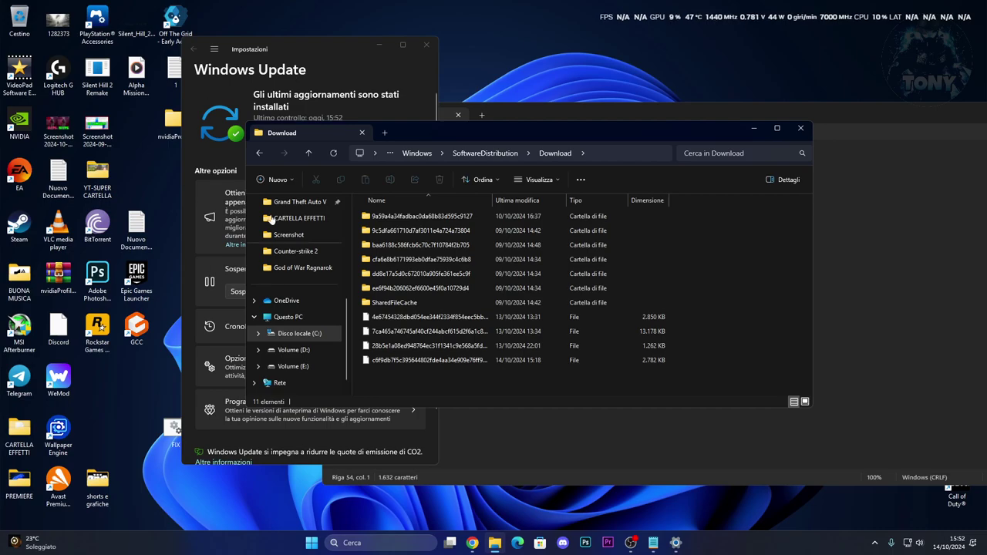
pyautogui.click(800, 128)
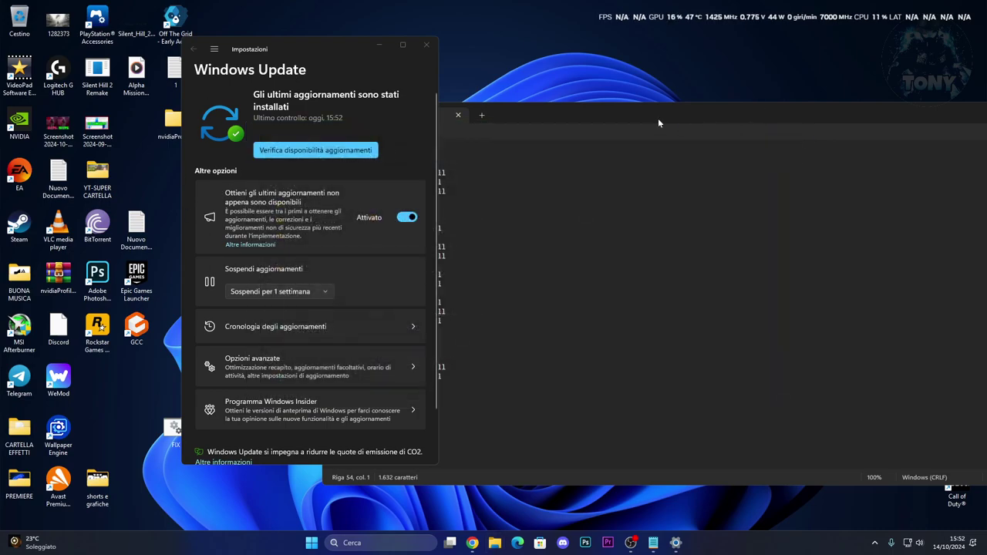
pyautogui.click(426, 48)
# - Review the commands in FIX.bat from beginning to end and minimise its window
pyautogui.scroll(-8, 571, 138)
pyautogui.moveTo(522, 110); pyautogui.dragTo(485, 106)
pyautogui.scroll(18, 467, 199)
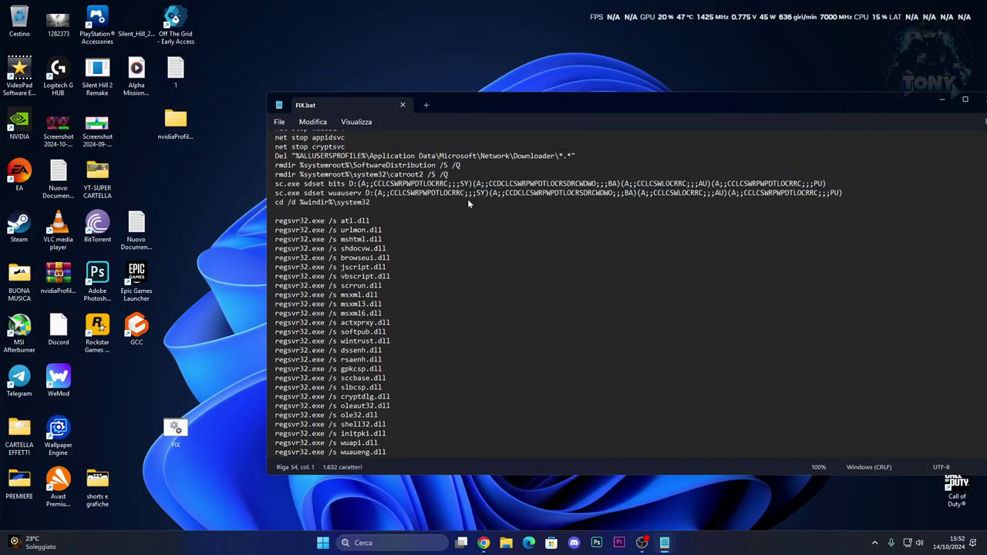
pyautogui.scroll(-6, 476, 255)
pyautogui.scroll(10, 476, 255)
pyautogui.moveTo(636, 106); pyautogui.dragTo(527, 99)
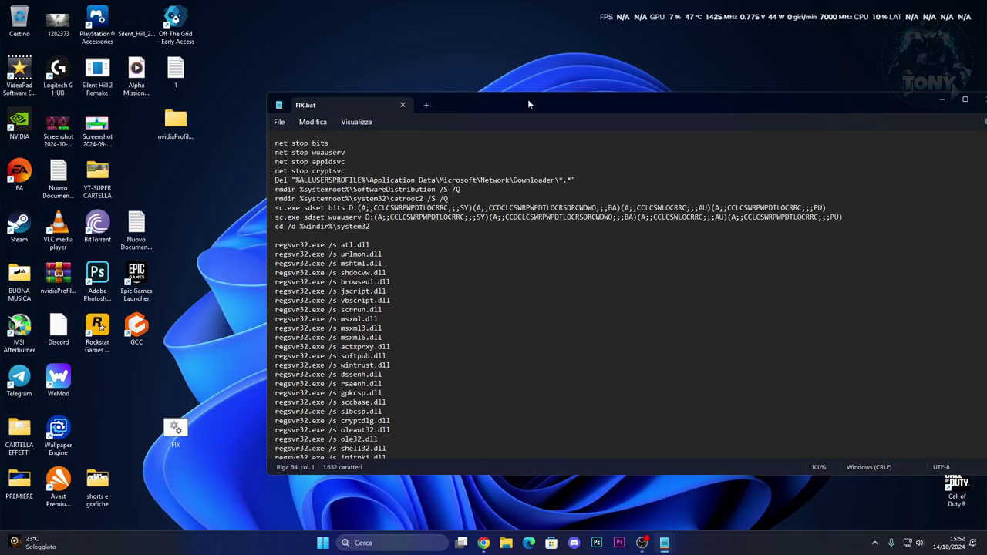
pyautogui.click(861, 99)
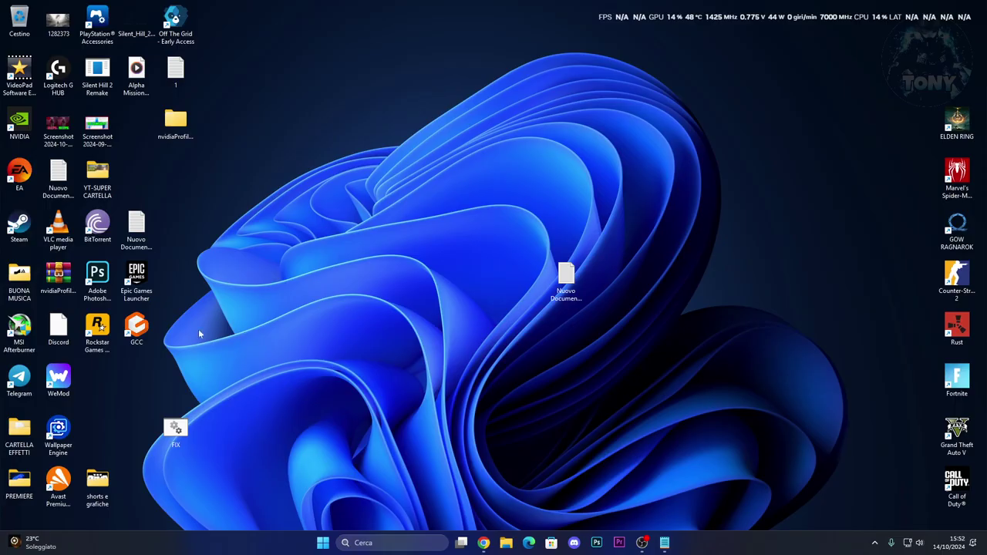
# - Open the notes document on the desktop, copy the command DISM /online /cleanup-image /restorehealth, and minimise the notes
pyautogui.doubleClick(136, 230)
pyautogui.click(301, 336)
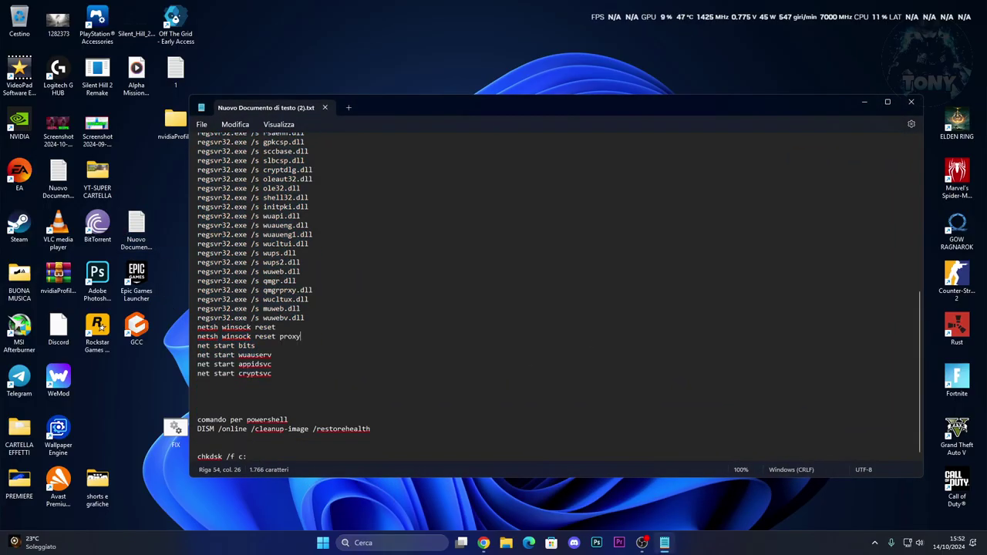
pyautogui.moveTo(198, 428); pyautogui.dragTo(370, 430)
pyautogui.rightClick(368, 430)
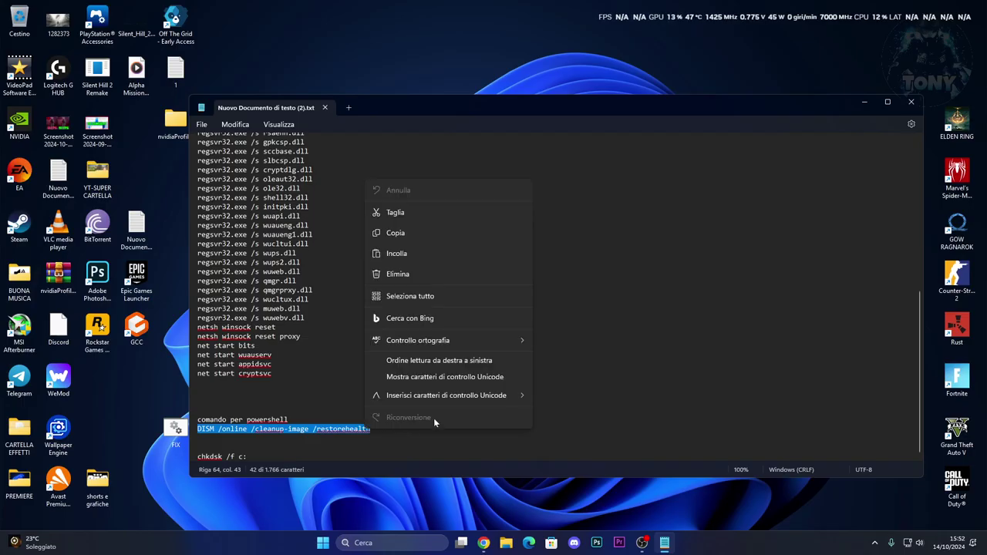
pyautogui.click(397, 233)
pyautogui.click(864, 102)
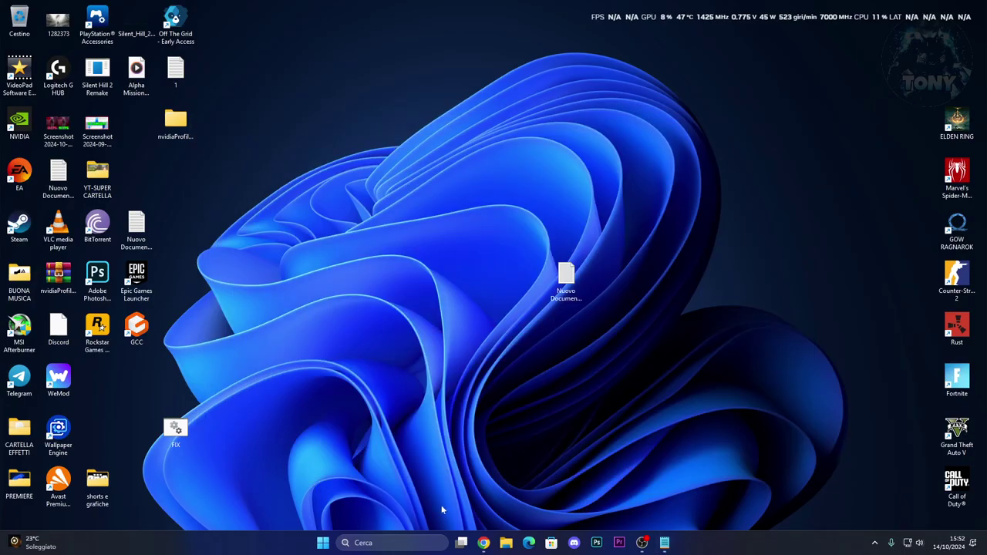
pyautogui.click(420, 542)
pyautogui.write('POWER')
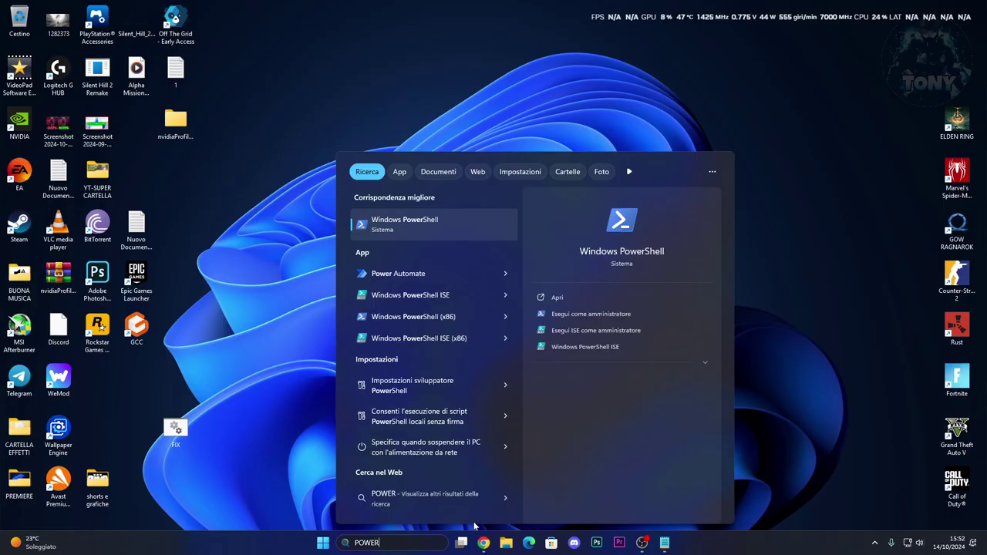
pyautogui.press('Return')
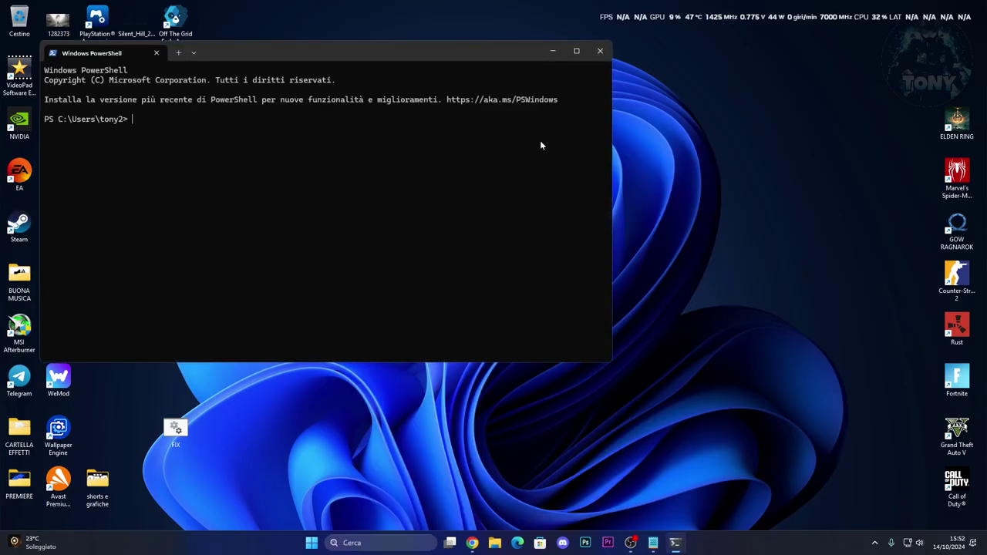
pyautogui.moveTo(232, 56); pyautogui.dragTo(399, 99)
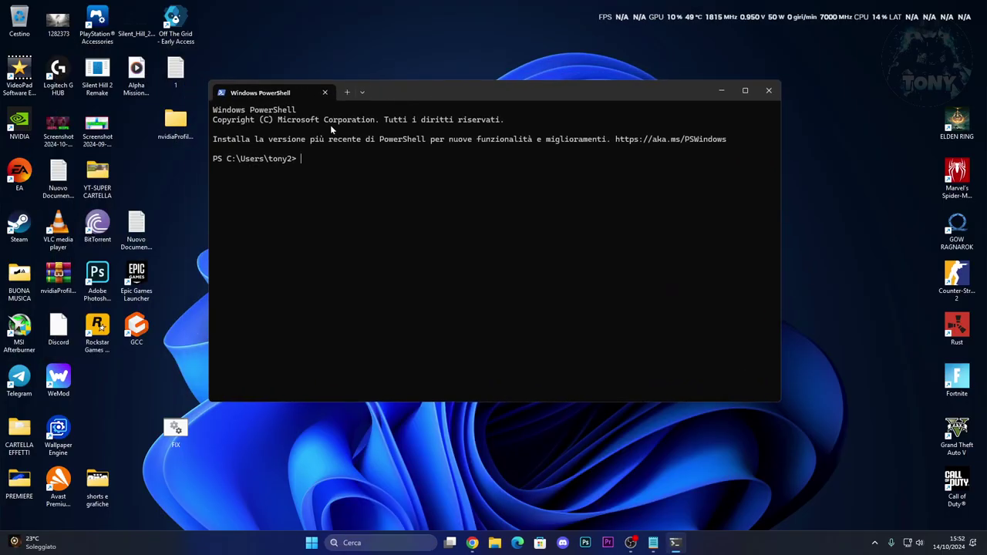
pyautogui.click(769, 92)
# - Open Windows PowerShell as administrator and run DISM /online /cleanup-image /restorehealth
pyautogui.click(415, 544)
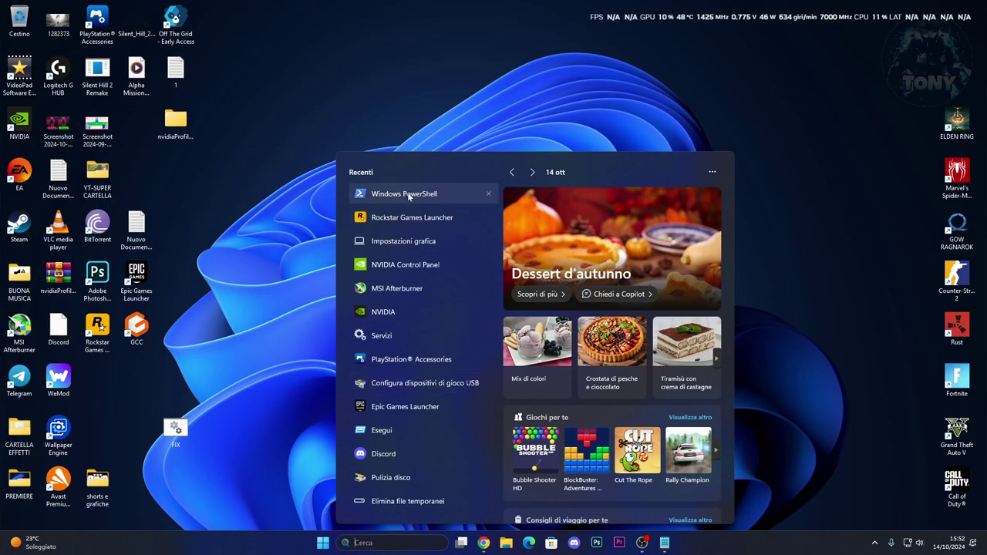
pyautogui.rightClick(411, 194)
pyautogui.click(448, 196)
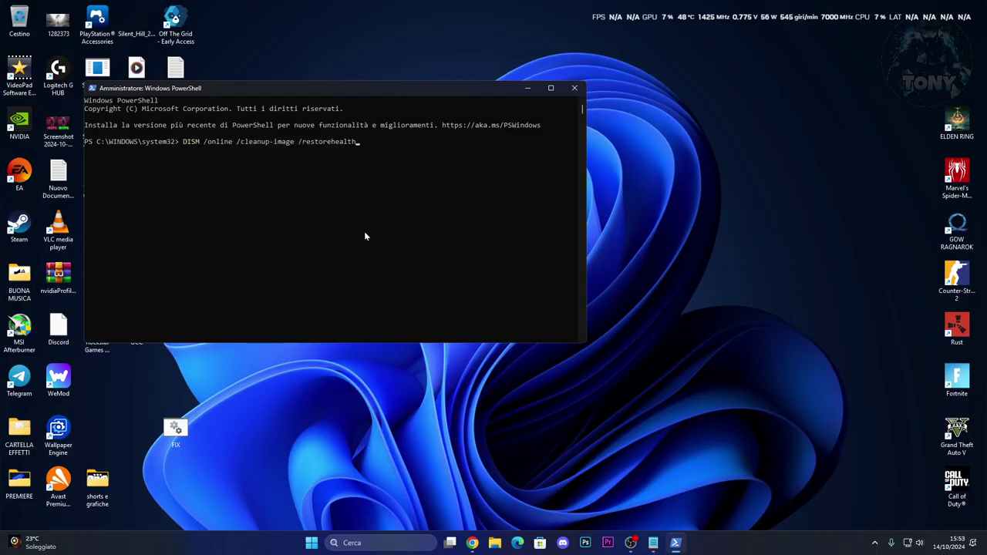
pyautogui.press('Return')
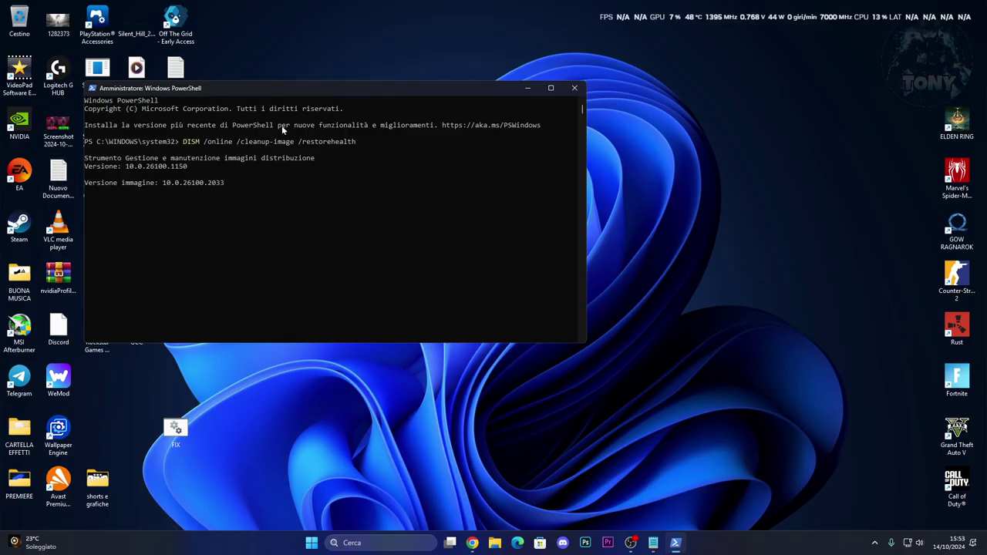
pyautogui.moveTo(297, 90); pyautogui.dragTo(479, 97)
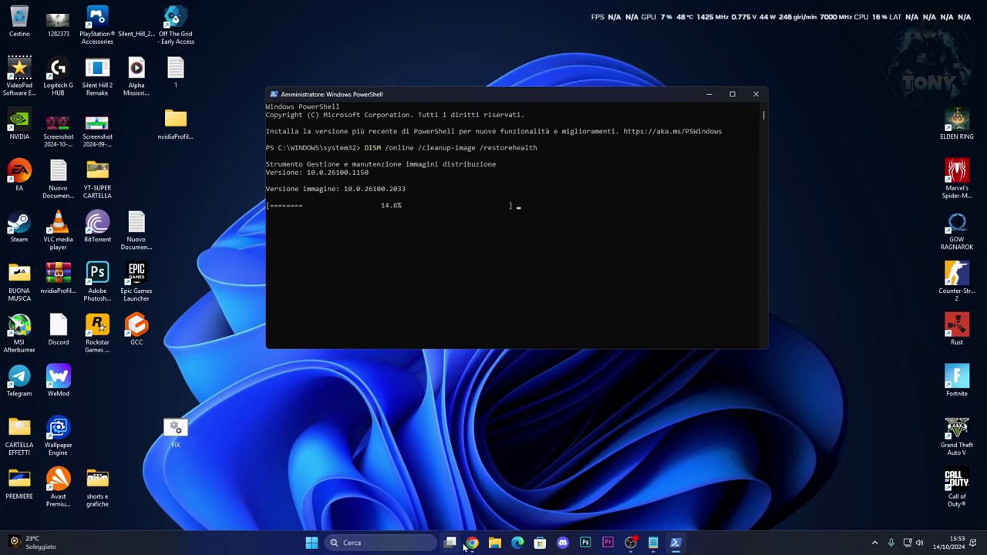
# - Switch to Chrome and open the Microsoft Update Catalog results for windows 11 in a new tab
pyautogui.click(472, 543)
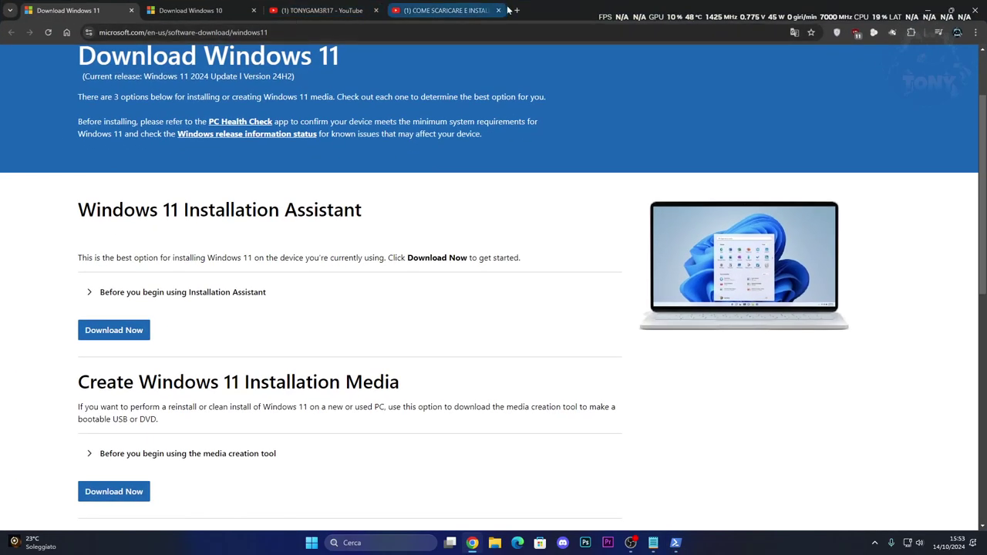
pyautogui.click(517, 10)
pyautogui.write('CATA')
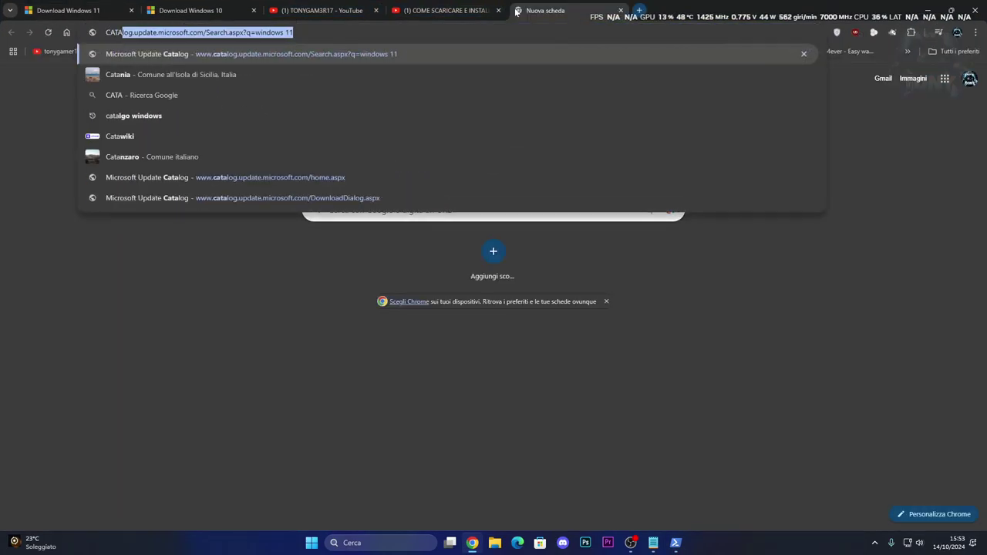
pyautogui.press('Return')
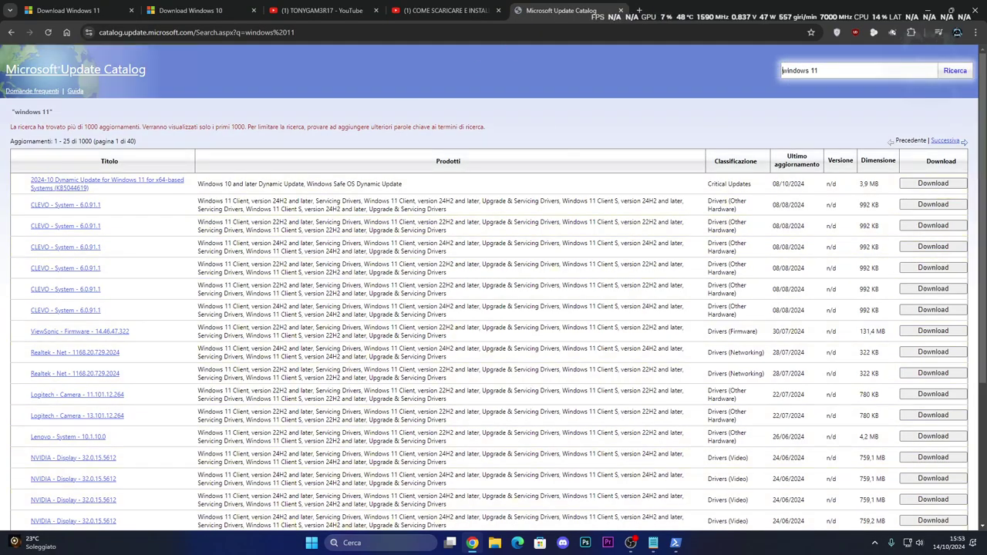
# - Open Windows Update through a system search and display Cronologia degli aggiornamenti
pyautogui.click(367, 544)
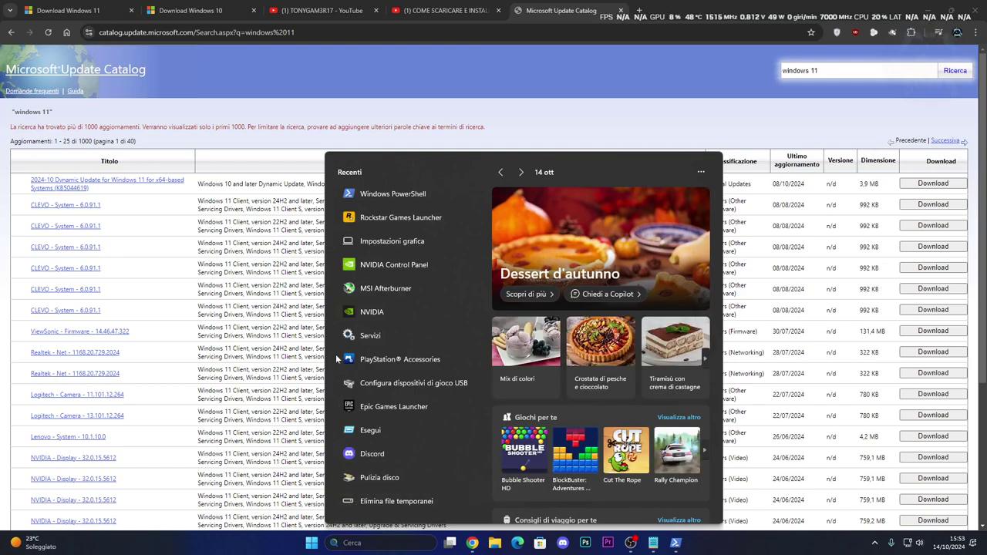
pyautogui.write('windows update')
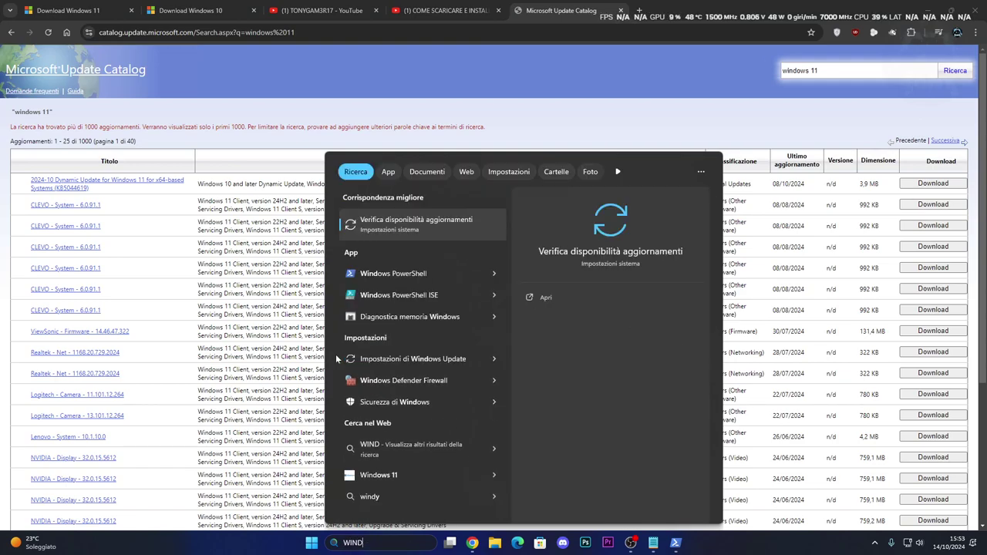
pyautogui.press('Return')
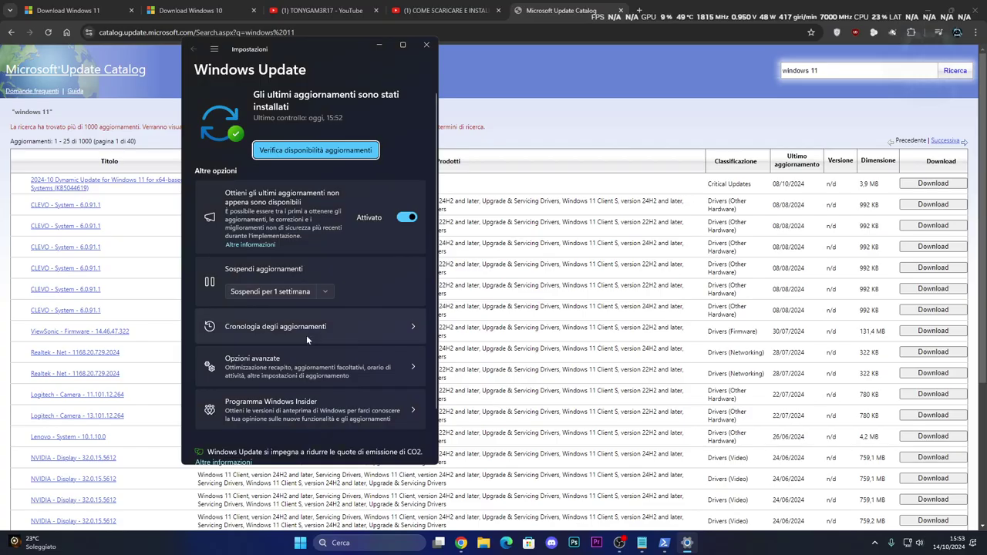
pyautogui.click(301, 333)
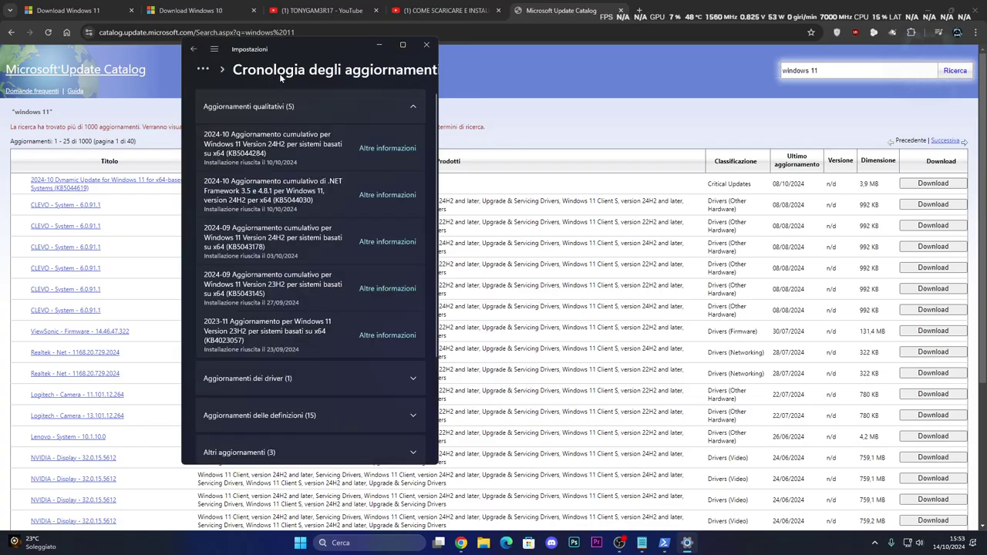
# - Copy the update number KB5044284 from the 2024-10 Windows 11 24H2 cumulative update in the history and minimise Settings
pyautogui.moveTo(312, 55); pyautogui.dragTo(629, 91)
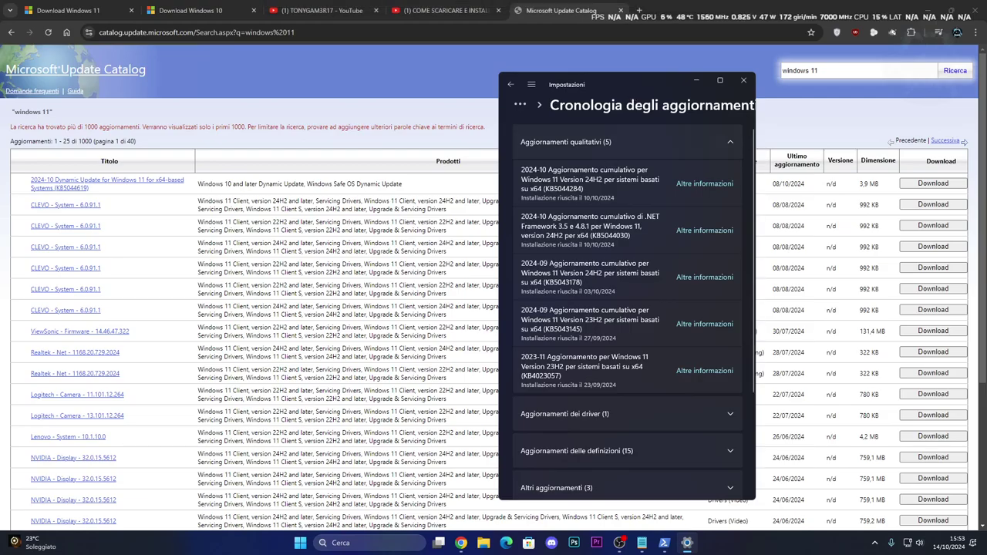
pyautogui.moveTo(544, 188); pyautogui.dragTo(582, 188)
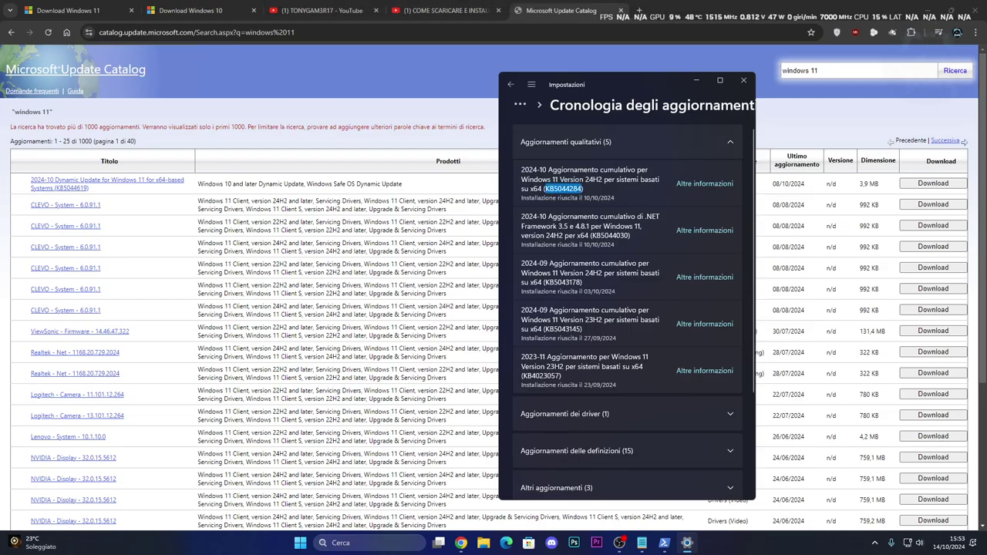
pyautogui.rightClick(576, 188)
pyautogui.click(599, 197)
pyautogui.click(696, 80)
# - Search the Microsoft Update Catalog for KB5044284
pyautogui.moveTo(819, 71); pyautogui.dragTo(782, 70)
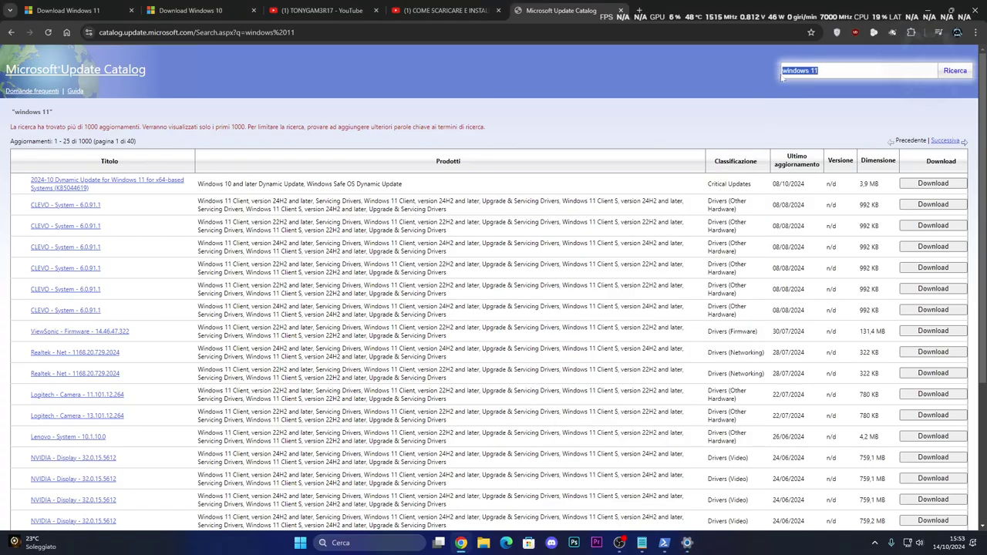
pyautogui.hotkey('ctrl', 'v')
pyautogui.click(948, 71)
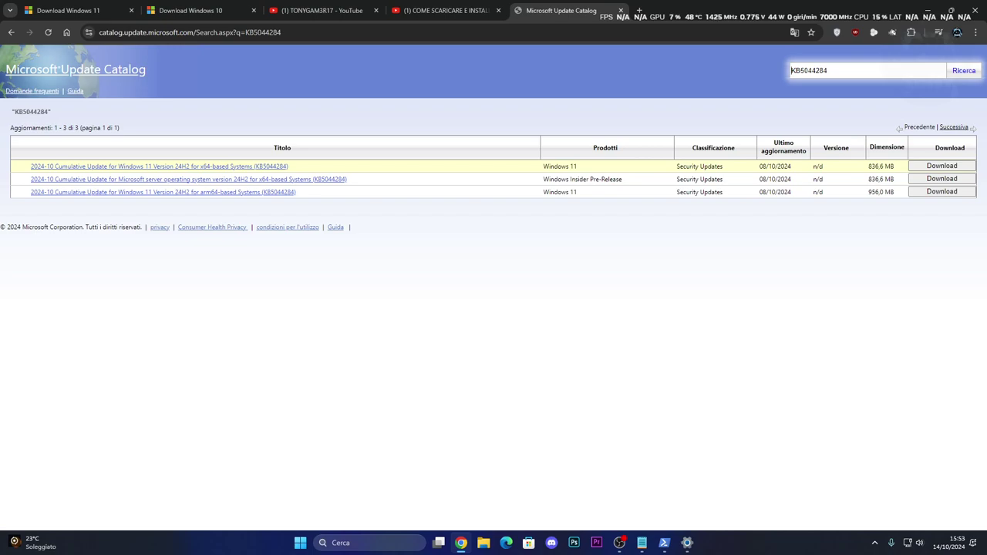
# - Display the download links for the Windows 11 24H2 x64 cumulative update, close the download dialog and minimise Chrome
pyautogui.click(946, 168)
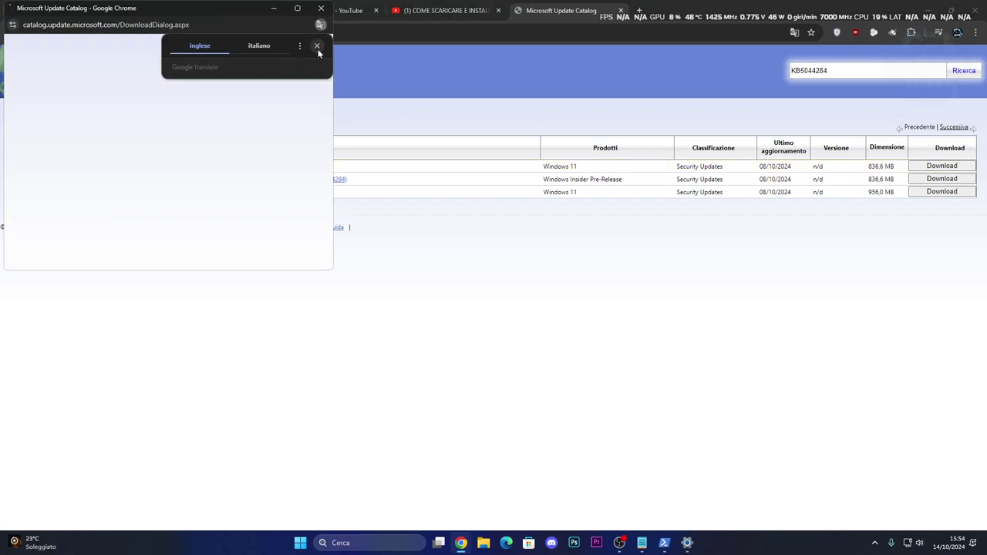
pyautogui.click(317, 47)
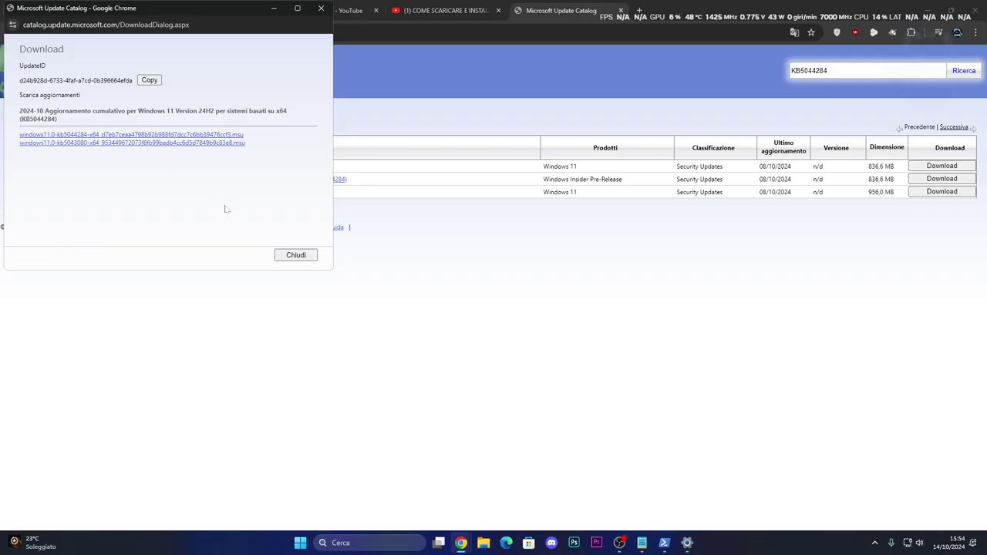
pyautogui.click(283, 256)
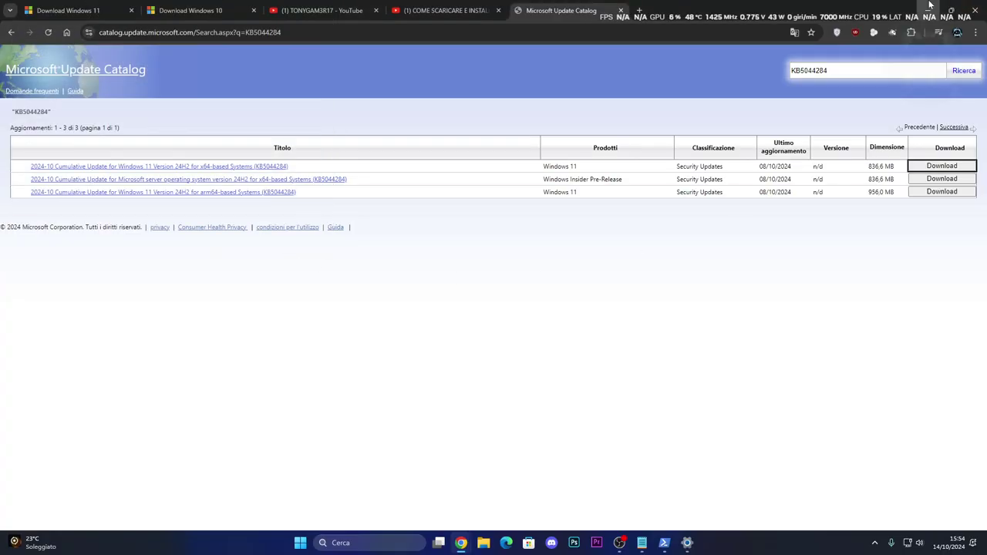
pyautogui.click(930, 6)
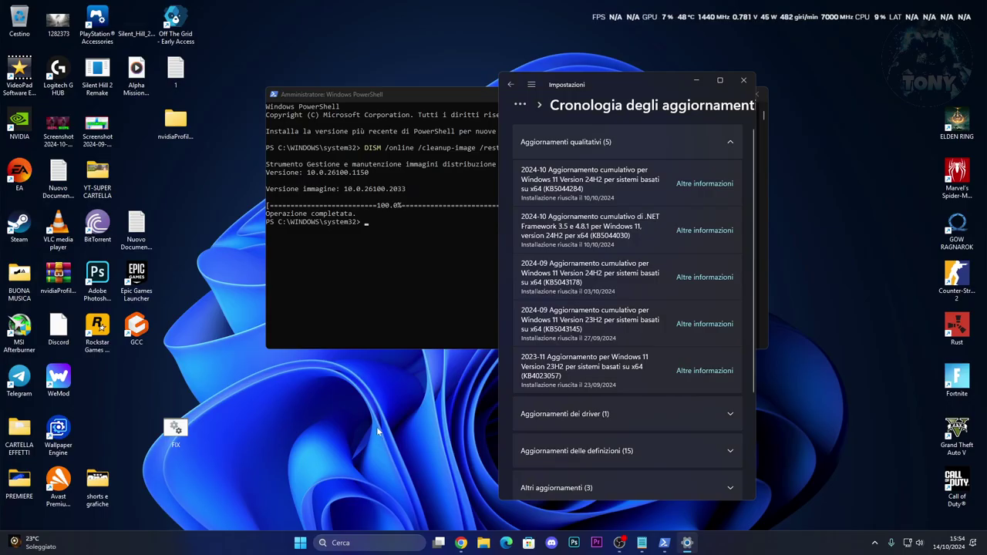
# - Open Servizi through a system search for servizi and open the properties of the Windows Update service
pyautogui.click(357, 542)
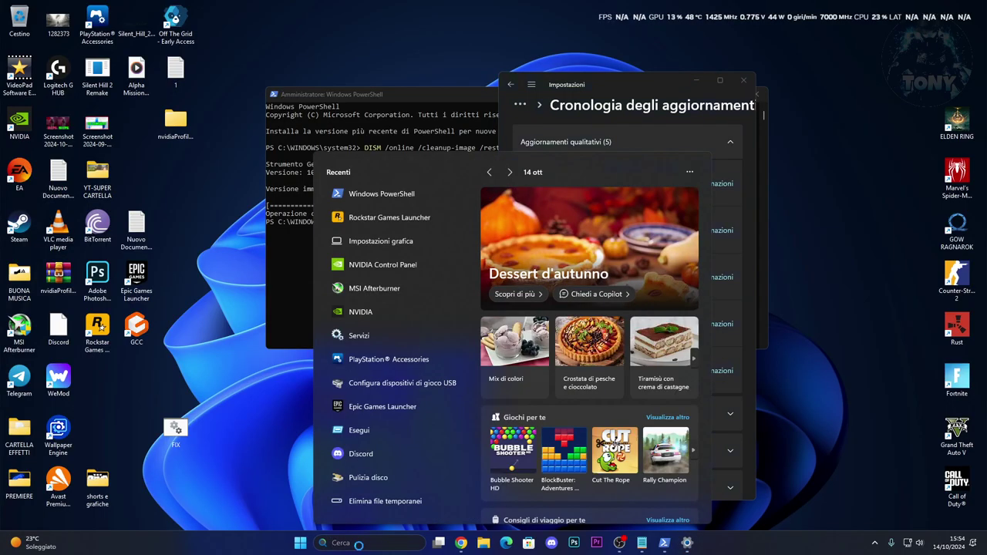
pyautogui.write('servizi')
pyautogui.click(369, 231)
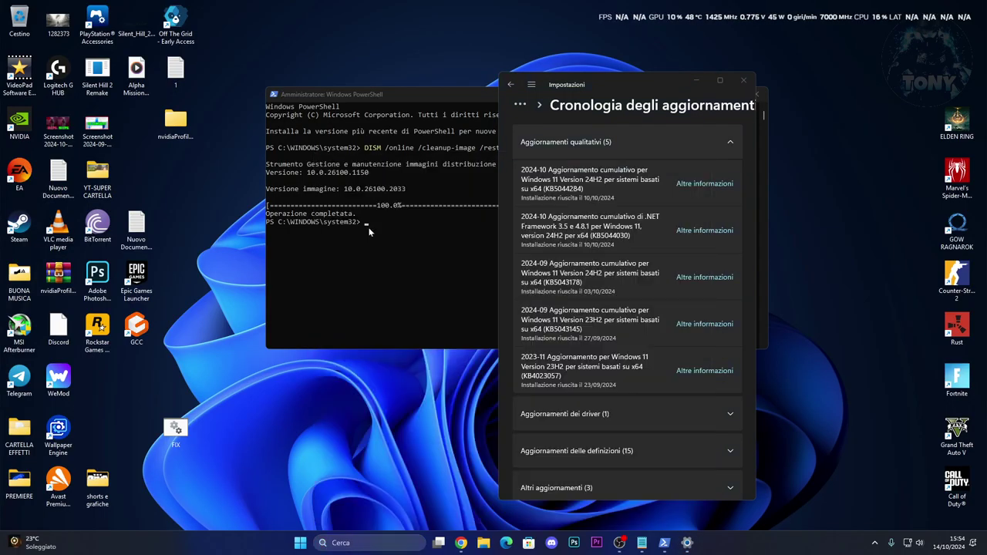
pyautogui.scroll(-20, 476, 399)
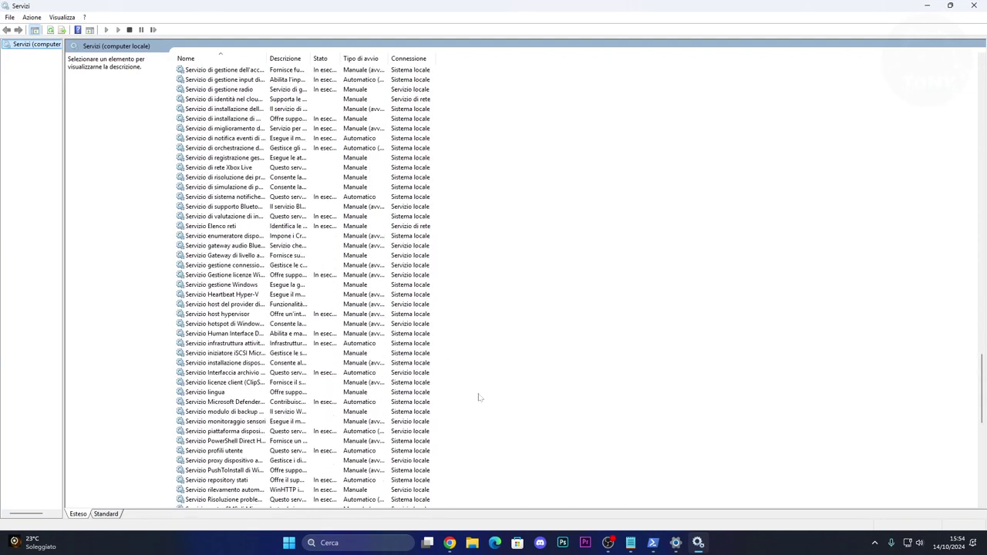
pyautogui.click(222, 462)
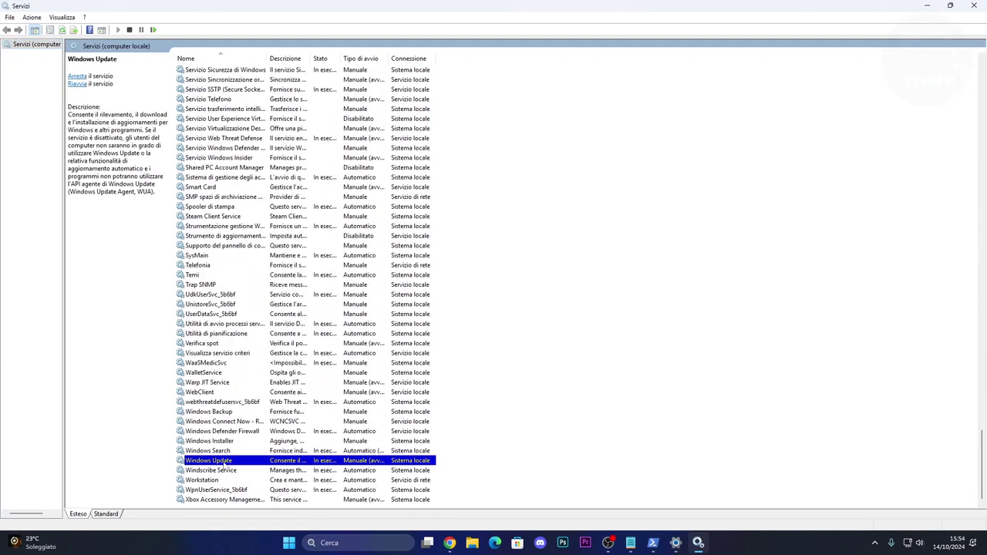
pyautogui.doubleClick(249, 463)
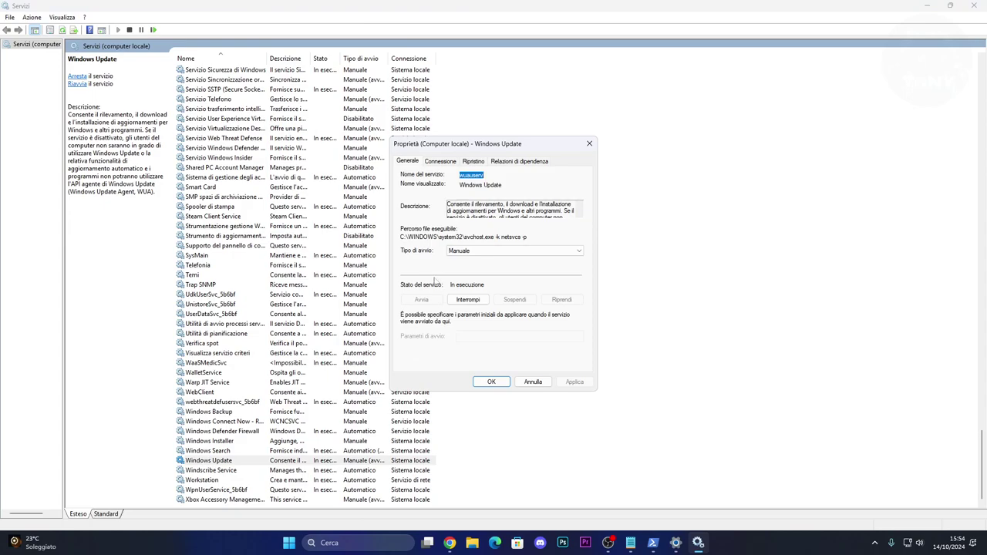
# - Close the Settings window, stop and restart the Windows Update service, and close its properties and Servizi
pyautogui.click(676, 542)
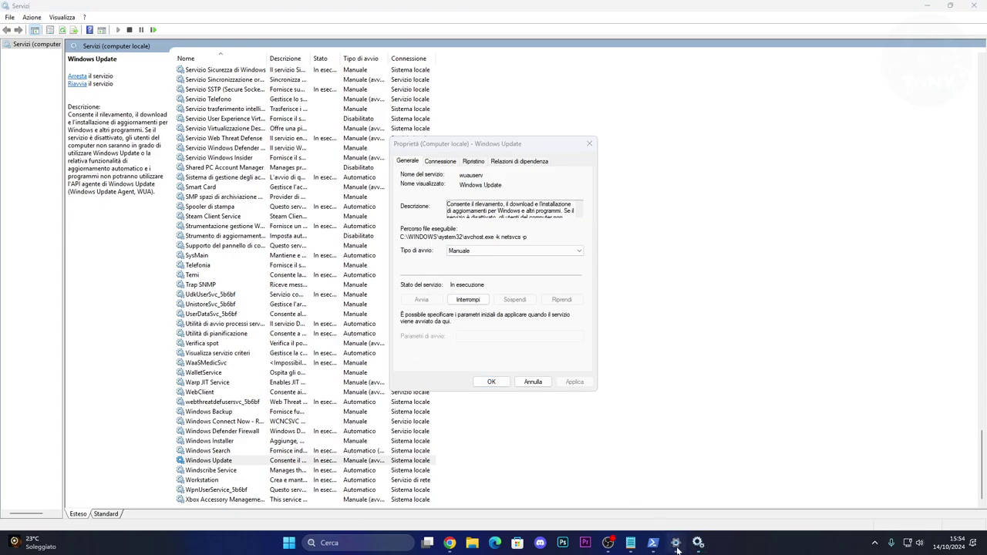
pyautogui.click(741, 87)
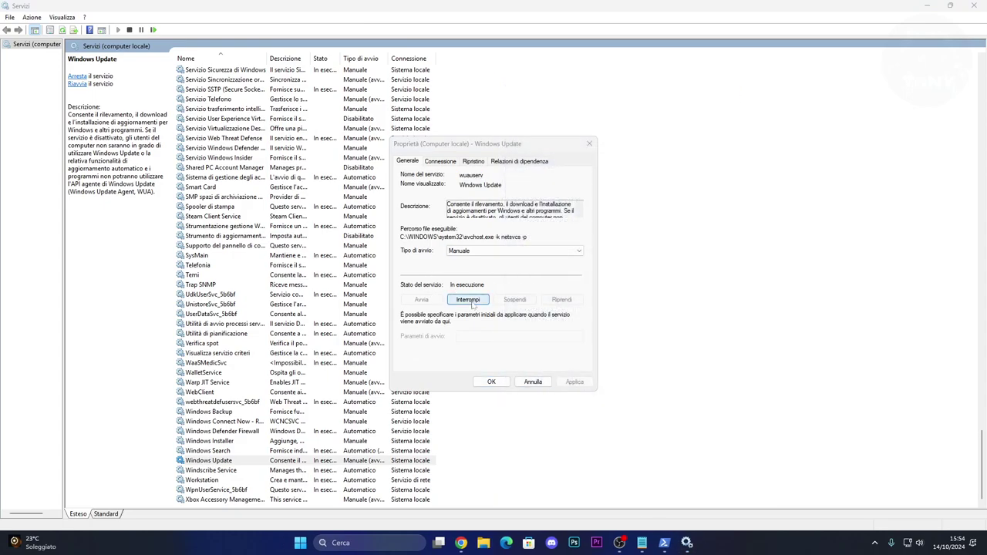
pyautogui.click(469, 300)
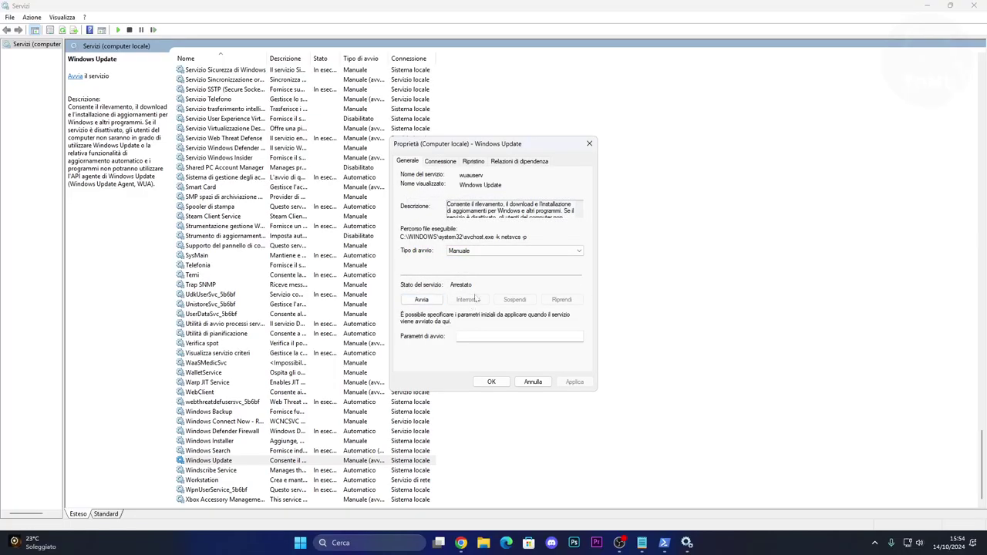
pyautogui.click(424, 300)
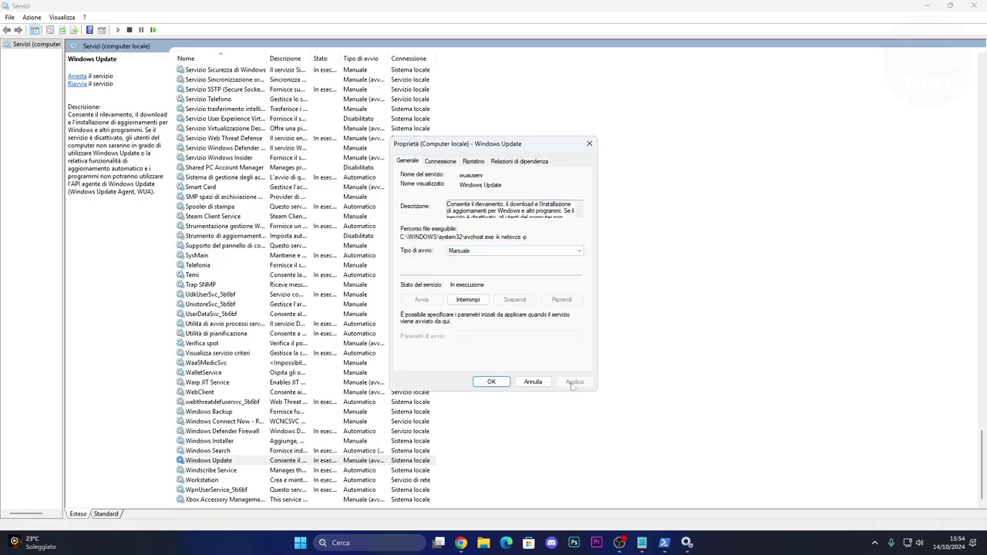
pyautogui.click(493, 383)
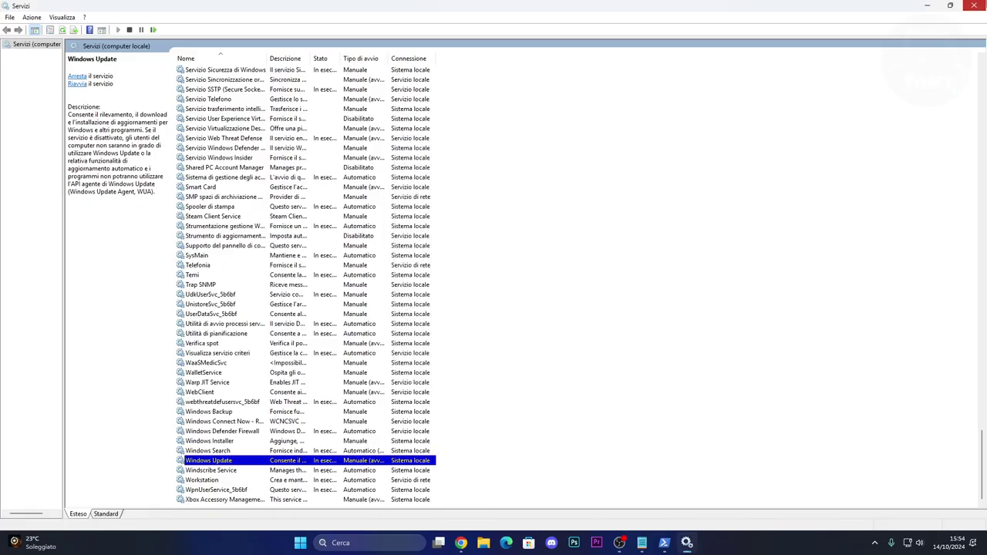
pyautogui.click(973, 5)
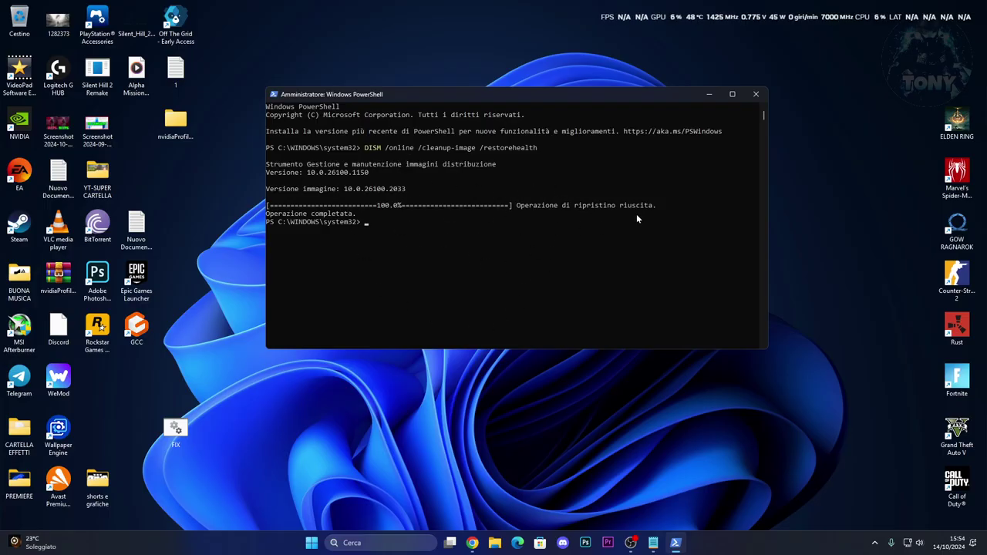
# - Run the EXIT command to close the PowerShell session
pyautogui.write('EX')
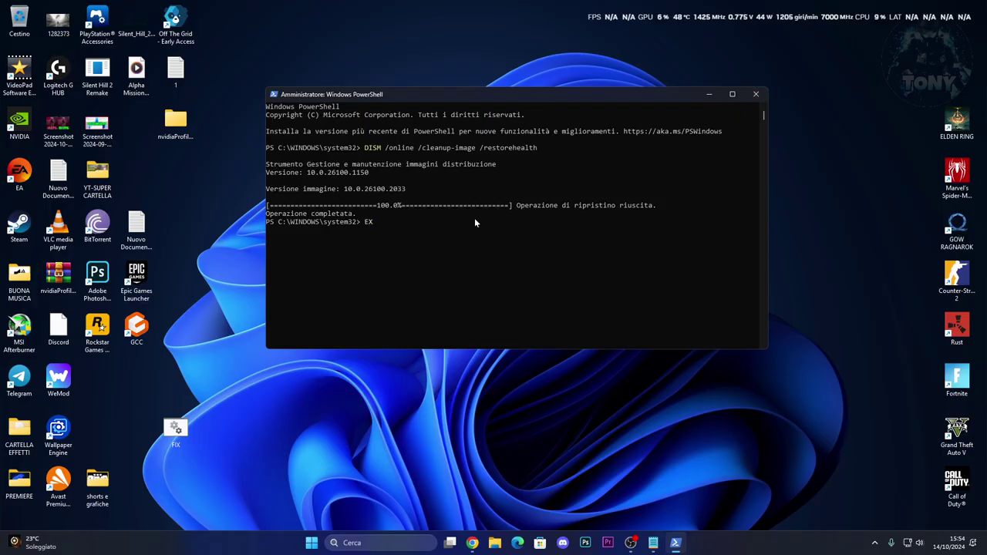
pyautogui.write('IT')
pyautogui.press('Return')
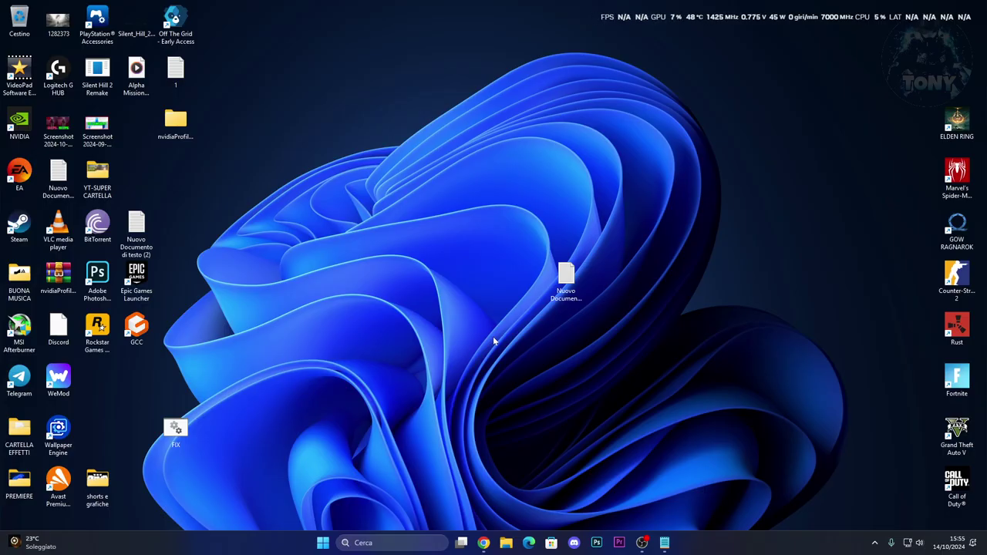
# - Switch to Chrome, view the YouTube tutorial on downloading and installing Windows 11 24H2, and minimise the browser
pyautogui.click(484, 542)
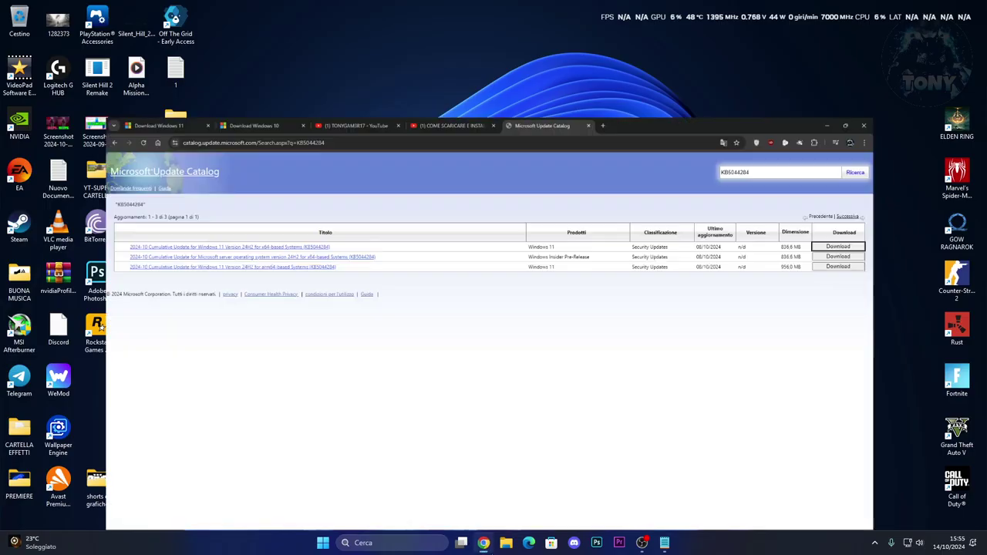
pyautogui.click(420, 6)
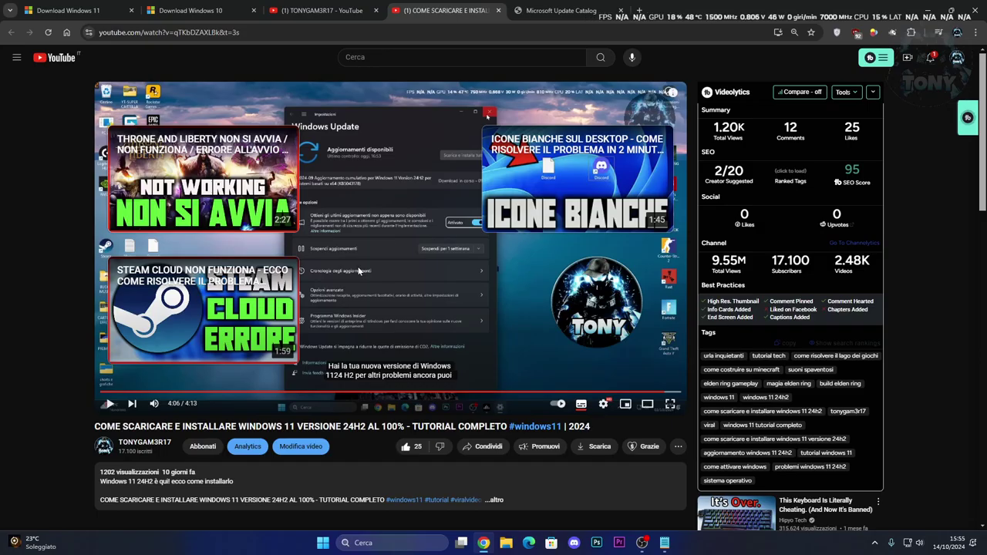
pyautogui.click(928, 10)
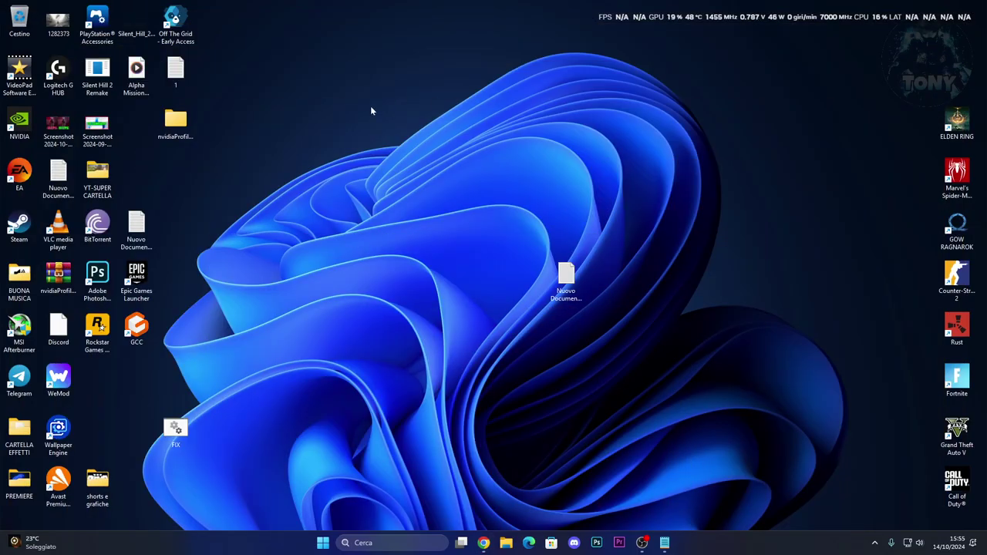